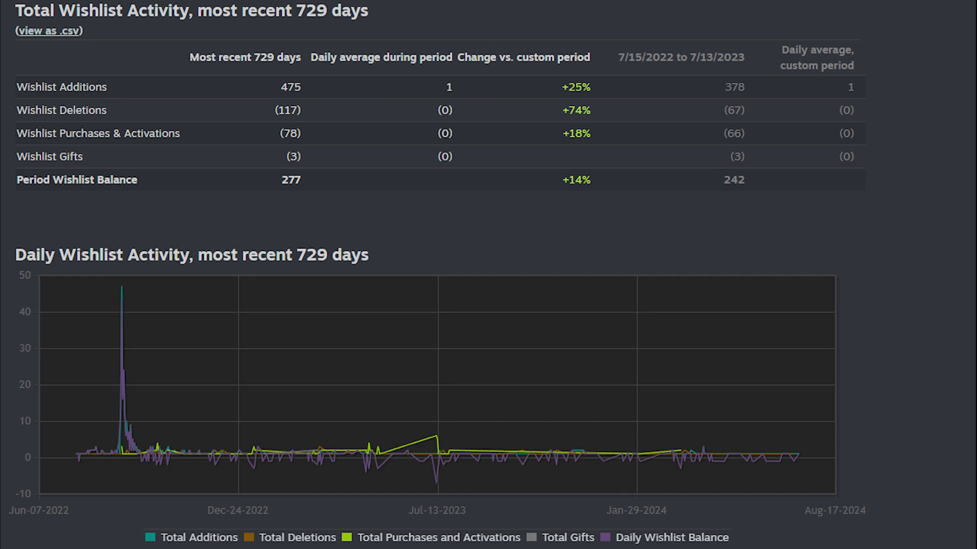
# Flatten the landscape near the tree and play-test the level.
pyautogui.click(197, 54)
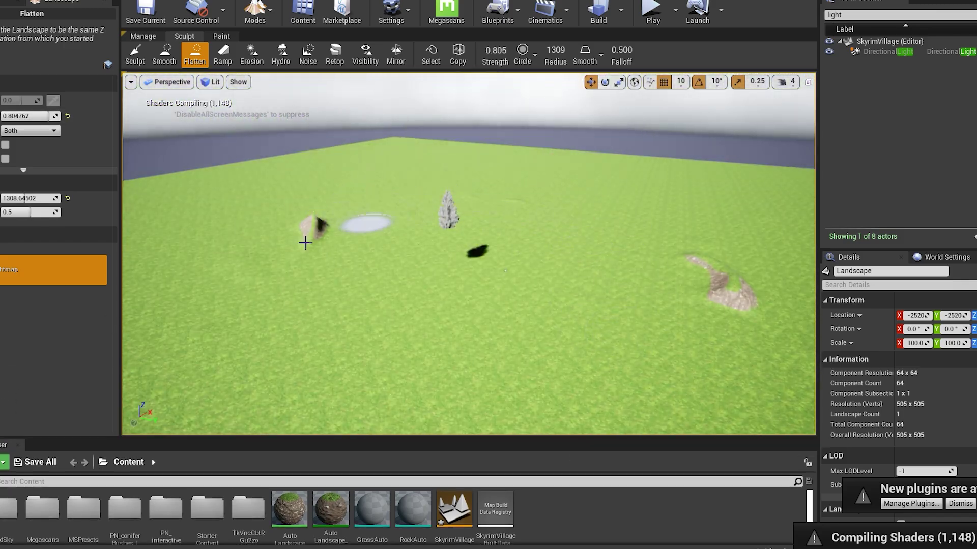
pyautogui.moveTo(305, 243); pyautogui.dragTo(310, 204, button='right')
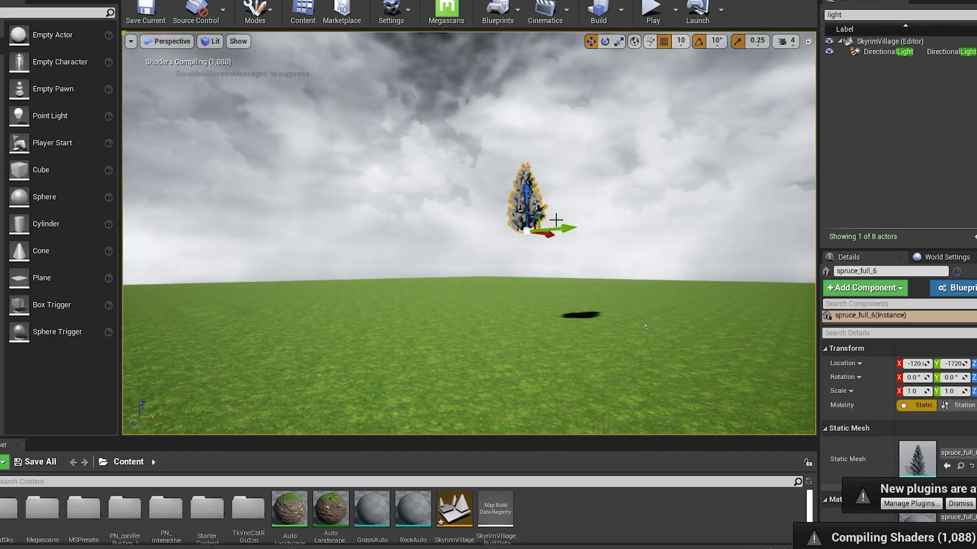
pyautogui.hotkey('alt', 'p')
pyautogui.press('Escape')
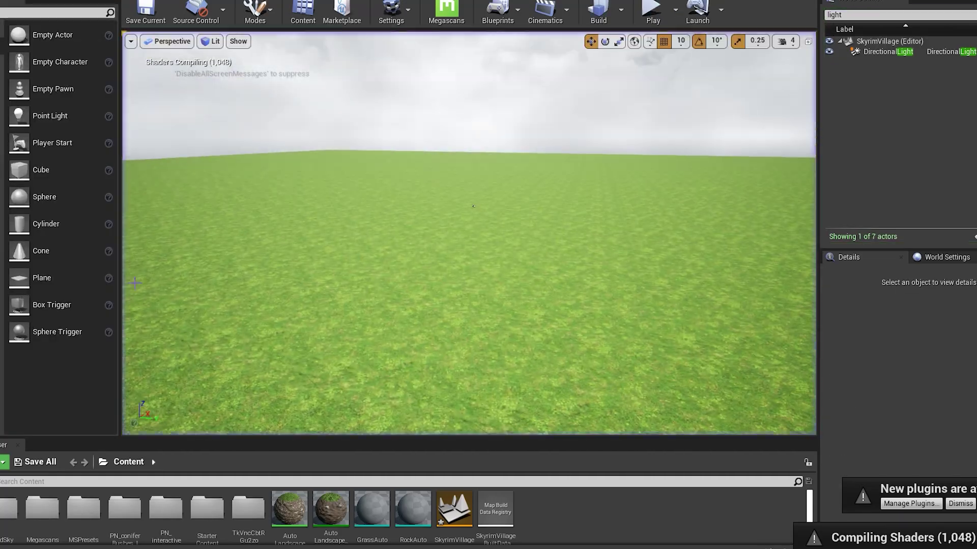
# Raise and flatten a plateau on the landscape, then play-test the terrain.
pyautogui.click(254, 11)
pyautogui.click(278, 54)
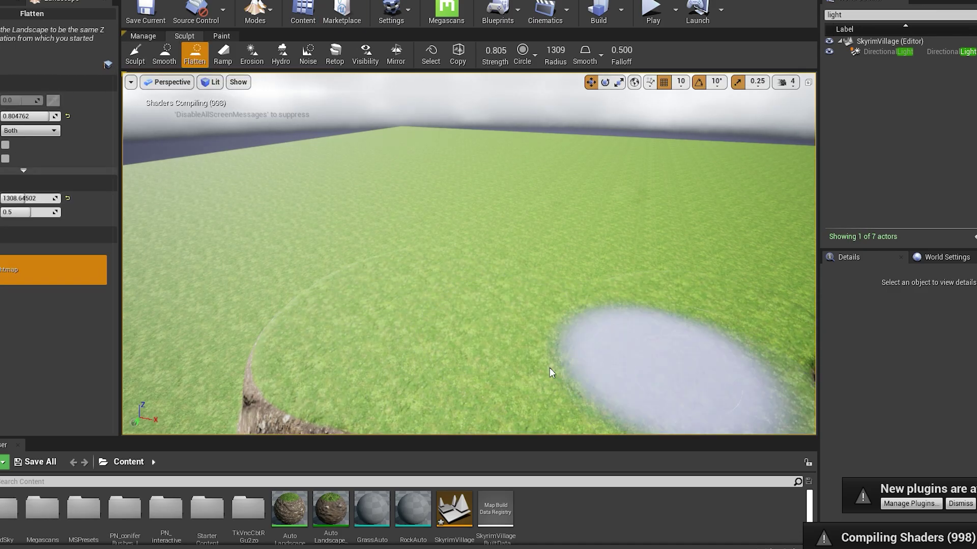
pyautogui.moveTo(549, 371)
pyautogui.mouseDown()
pyautogui.moveTo(473, 295)
pyautogui.moveTo(444, 141)
pyautogui.mouseUp()
pyautogui.moveTo(444, 142); pyautogui.dragTo(365, 203, button='right')
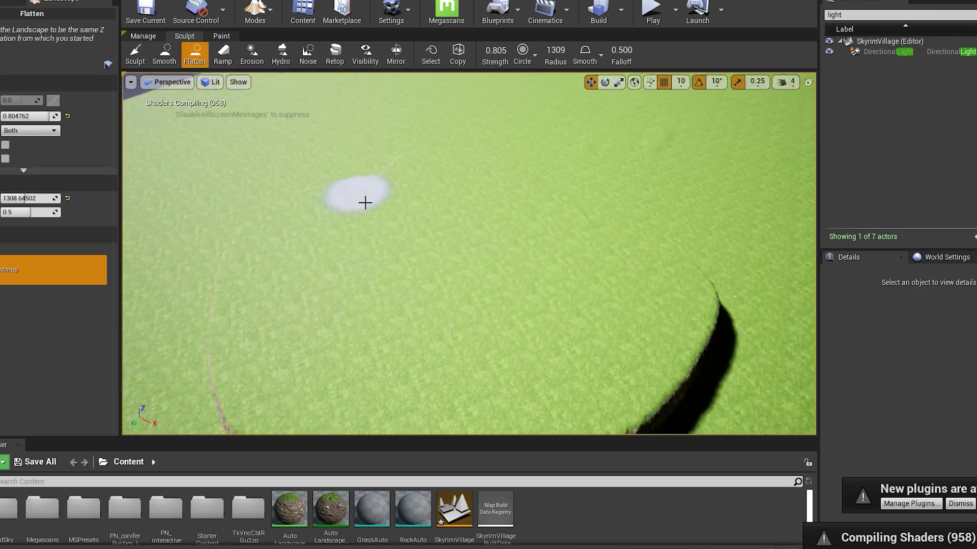
pyautogui.hotkey('alt', 'p')
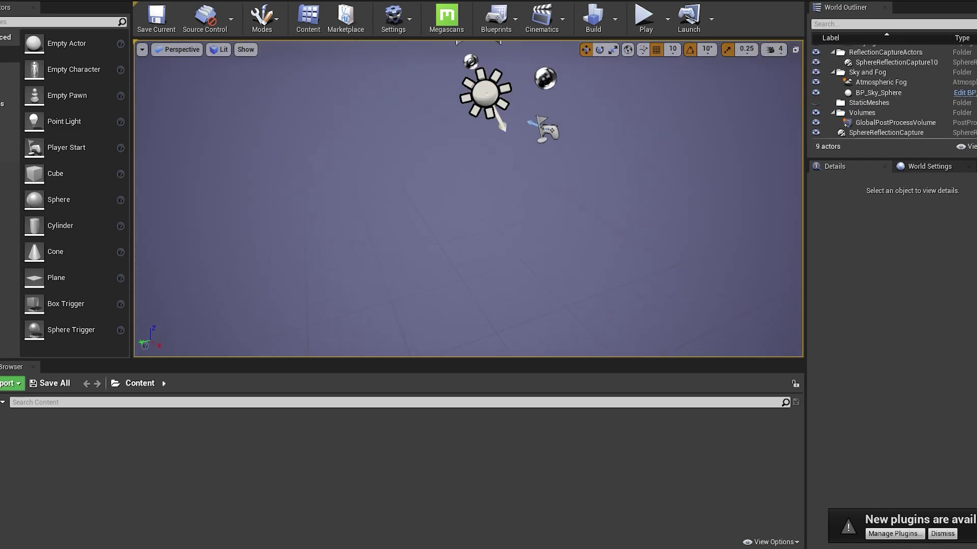
# Create a new flat landscape and add a new material asset named 'La…'.
pyautogui.hotkey('shift', '2')
pyautogui.click(105, 336)
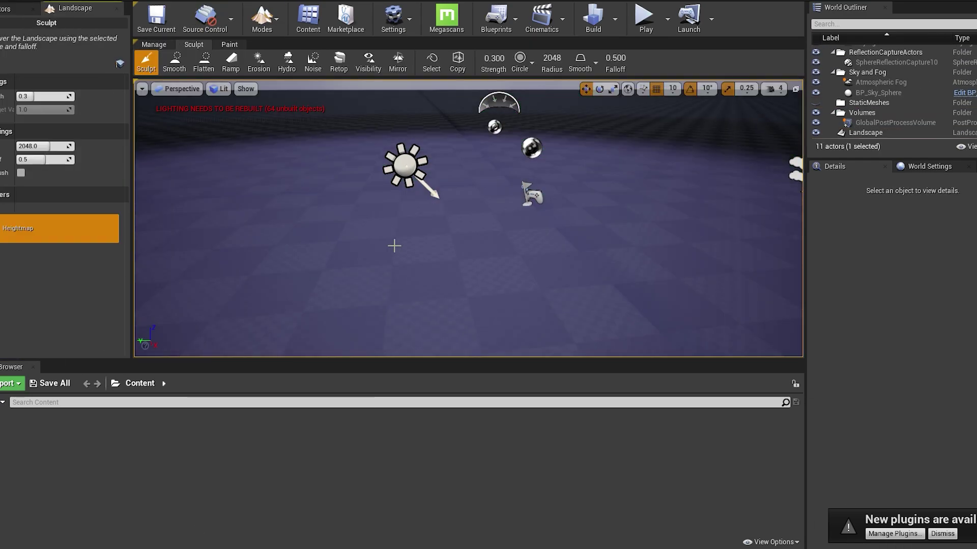
pyautogui.rightClick(170, 481)
pyautogui.click(143, 234)
pyautogui.write('La')
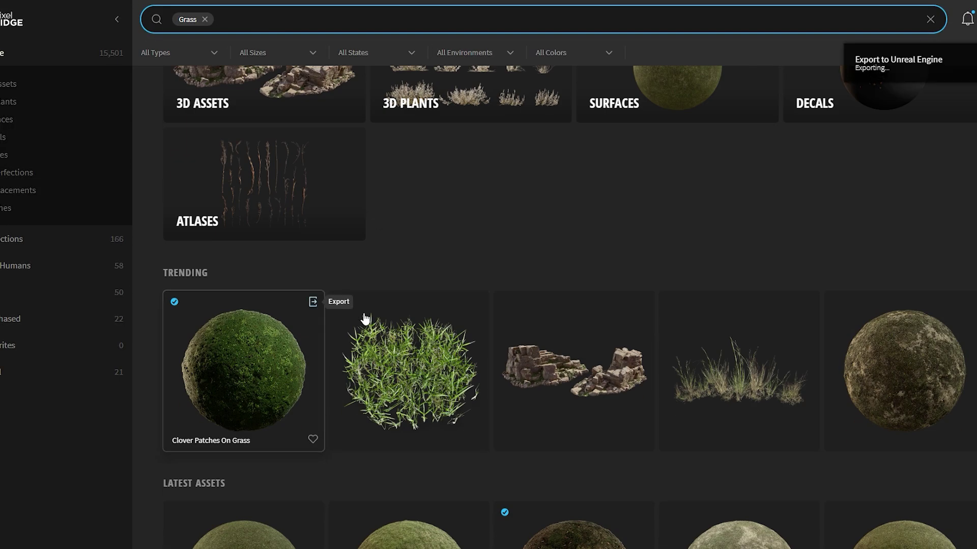
pyautogui.scroll(3, 377, 109)
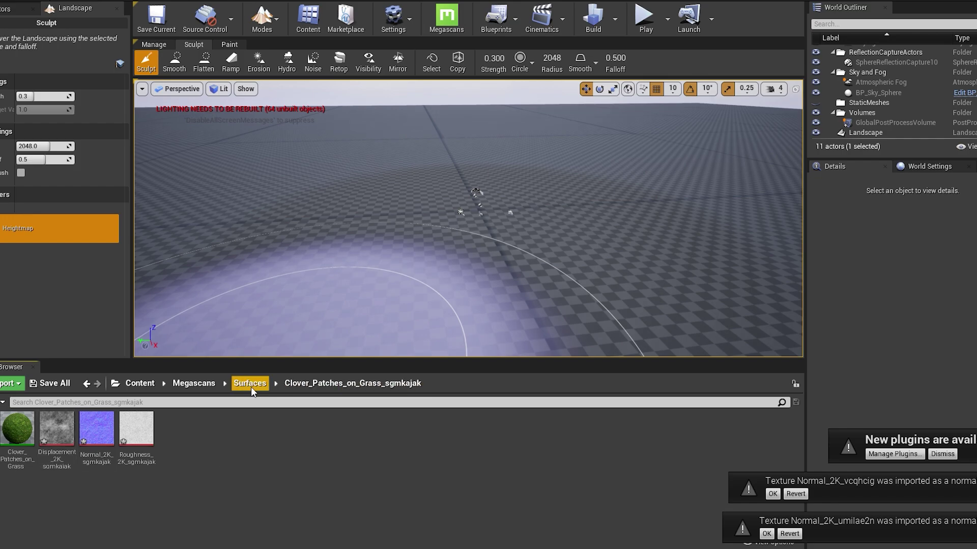
# Add a Layer Blend node to the LandScape material and wire it to Base Color.
pyautogui.doubleClick(97, 428)
pyautogui.scroll(3, 364, 218)
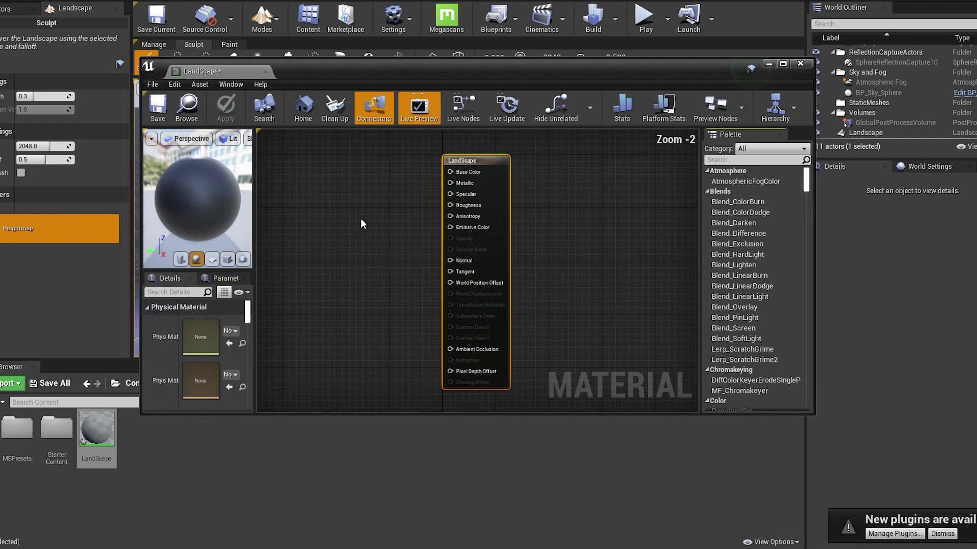
pyautogui.rightClick(349, 218)
pyautogui.write('layer')
pyautogui.click(396, 244)
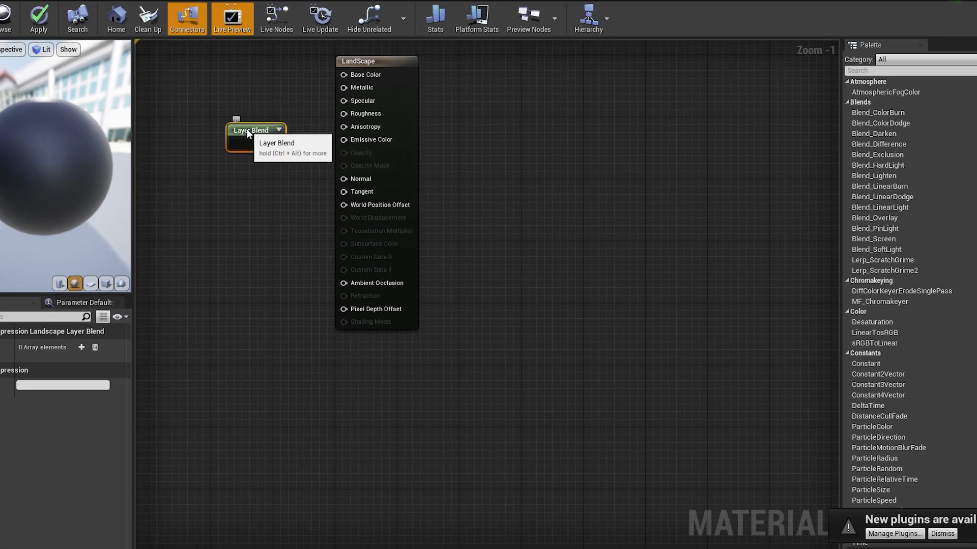
pyautogui.moveTo(248, 133); pyautogui.dragTo(507, 121)
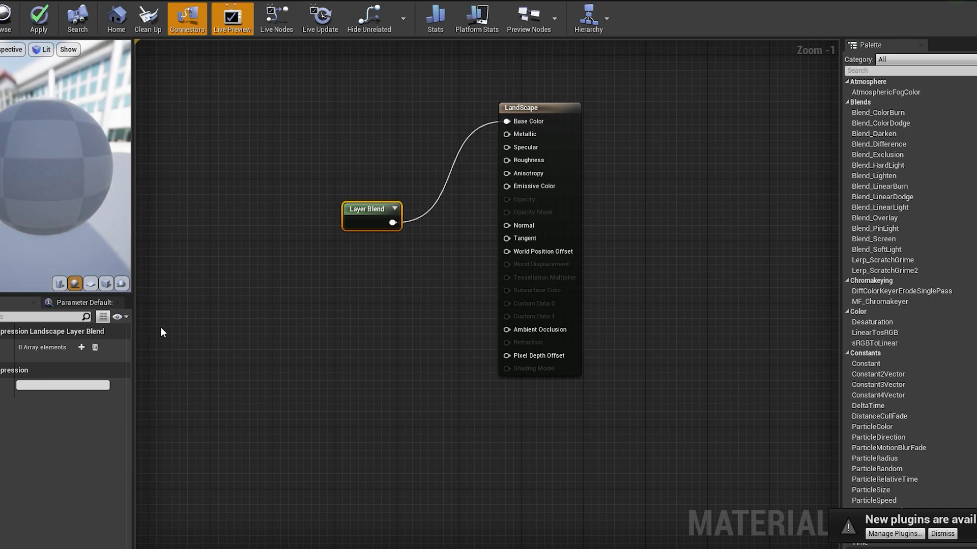
pyautogui.click(81, 347)
# Add a Grass layer to the Layer Blend with a 0.5 preview weight.
pyautogui.click(81, 347)
pyautogui.click(82, 347)
pyautogui.click(3, 361)
pyautogui.click(55, 375)
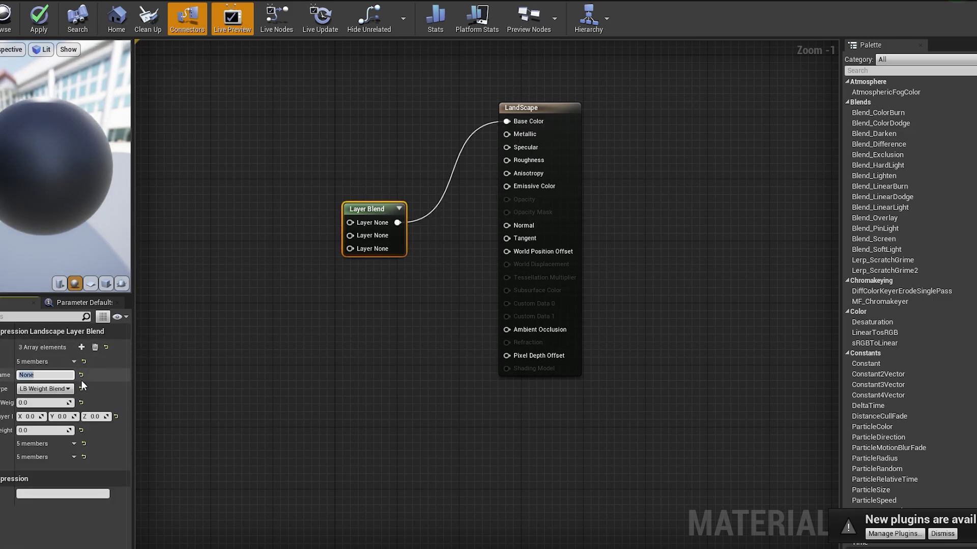
pyautogui.write('Grass')
pyautogui.press('Return')
pyautogui.write('0.5')
pyautogui.press('Return')
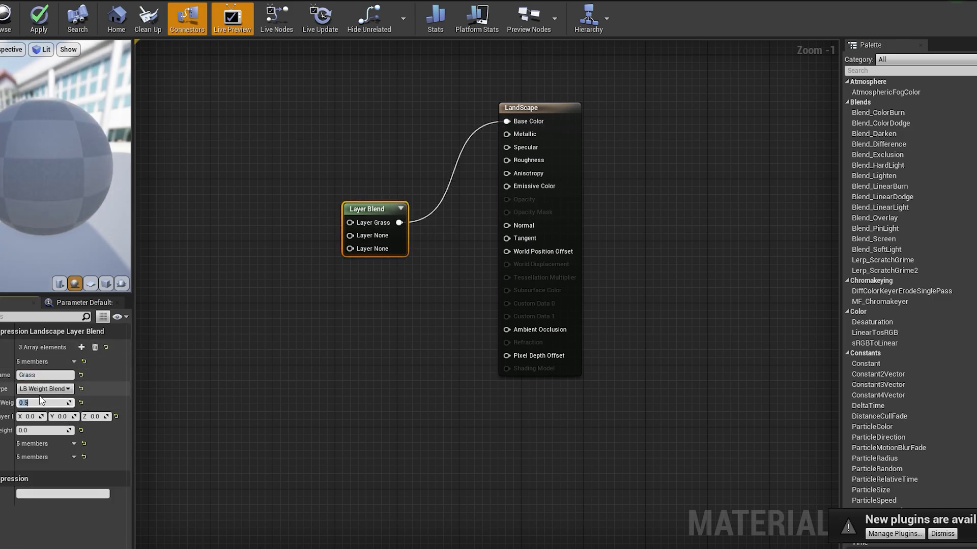
# Add Mud and Rock layers, giving Mud a 0.5 preview weight.
pyautogui.write('Mud')
pyautogui.click(44, 485)
pyautogui.write('0.5')
pyautogui.click(3, 525)
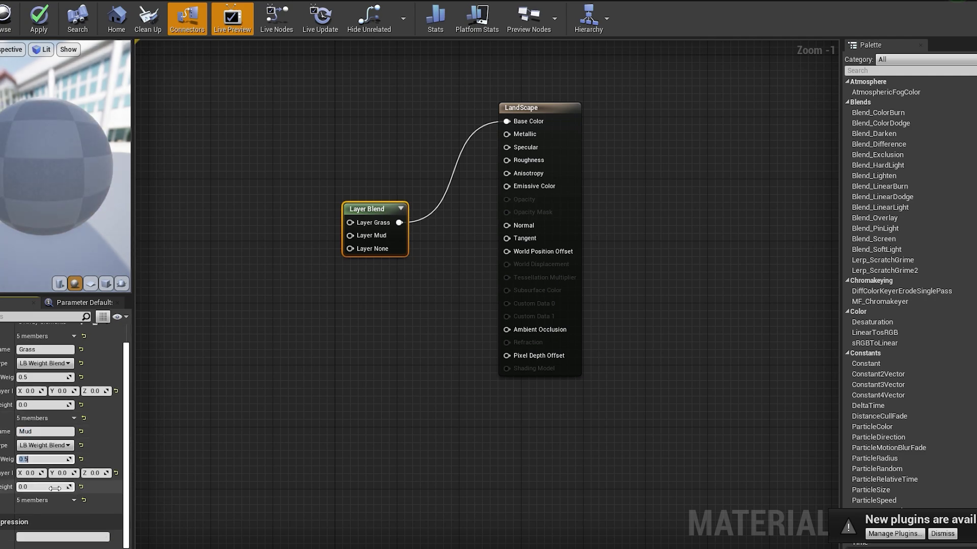
pyautogui.click(45, 539)
pyautogui.write('Rock')
pyautogui.scroll(-3, 32, 484)
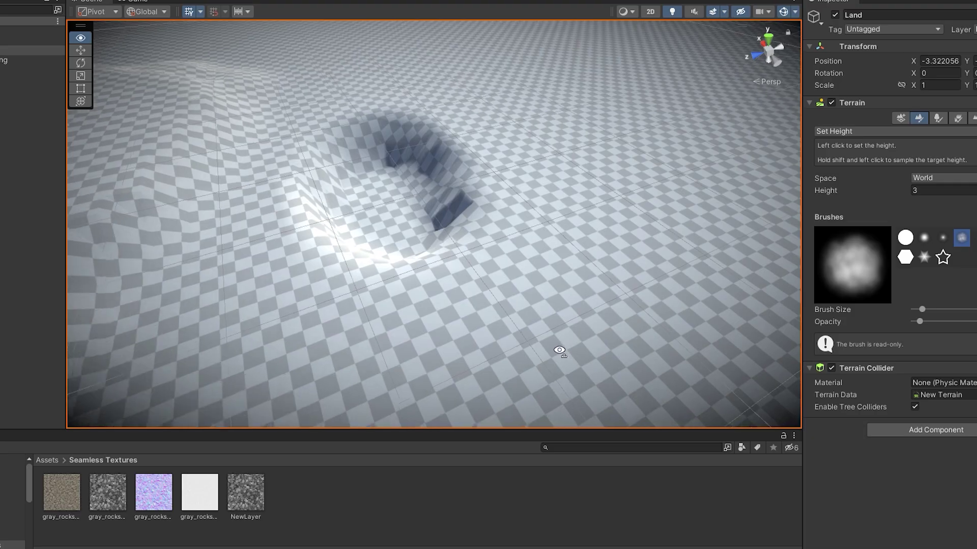
# Paint a winding raised ridge out from the crater at Set Height 3, orbiting between strokes.
pyautogui.moveTo(560, 349)
pyautogui.keyDown('alt'); pyautogui.mouseDown()
pyautogui.moveTo(658, 366)
pyautogui.moveTo(752, 401)
pyautogui.moveTo(764, 432)
pyautogui.moveTo(844, 462)
pyautogui.moveTo(545, 276)
pyautogui.mouseUp(); pyautogui.keyUp('alt')
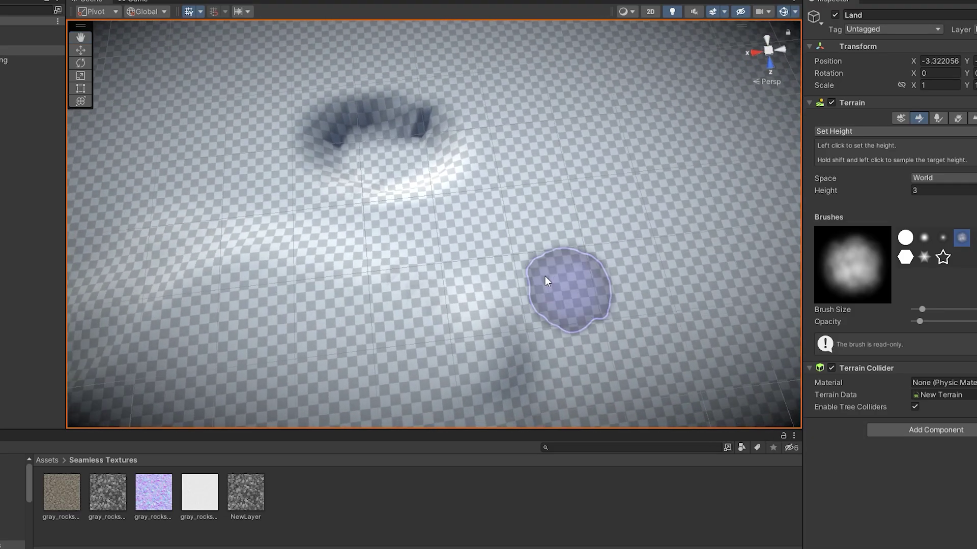
pyautogui.moveTo(411, 155); pyautogui.dragTo(436, 156)
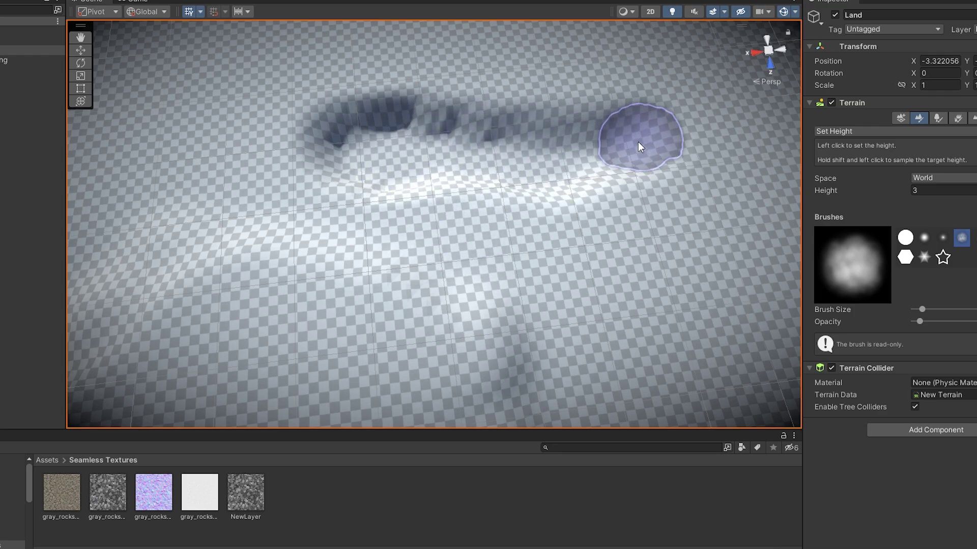
pyautogui.moveTo(589, 167); pyautogui.dragTo(629, 145)
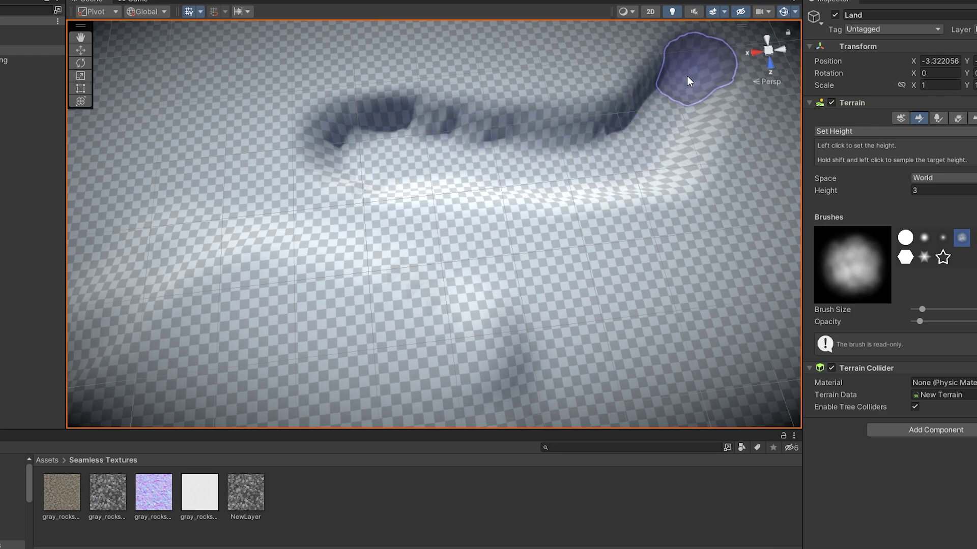
pyautogui.keyDown('alt'); pyautogui.moveTo(688, 77); pyautogui.dragTo(667, 123); pyautogui.keyUp('alt')
pyautogui.moveTo(579, 84)
pyautogui.mouseDown()
pyautogui.moveTo(556, 118)
pyautogui.moveTo(575, 55)
pyautogui.mouseUp()
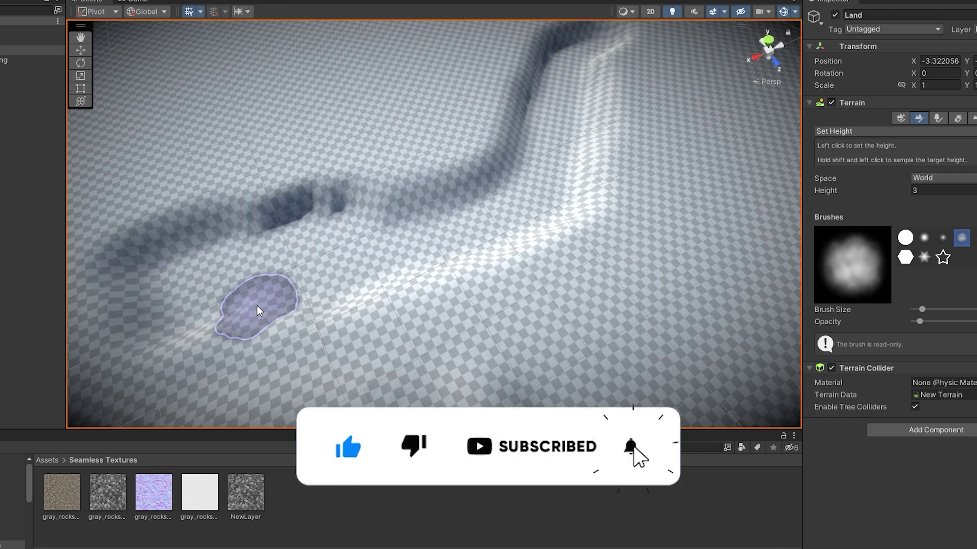
pyautogui.moveTo(238, 292)
pyautogui.keyDown('alt'); pyautogui.mouseDown()
pyautogui.moveTo(305, 288)
pyautogui.moveTo(402, 261)
pyautogui.mouseUp(); pyautogui.keyUp('alt')
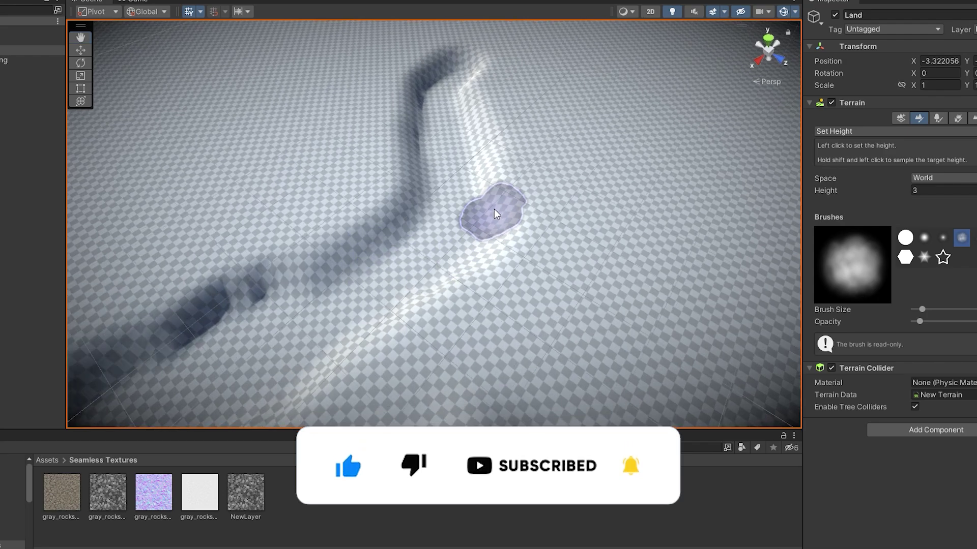
pyautogui.moveTo(497, 74)
pyautogui.mouseDown()
pyautogui.moveTo(463, 130)
pyautogui.moveTo(477, 120)
pyautogui.mouseUp()
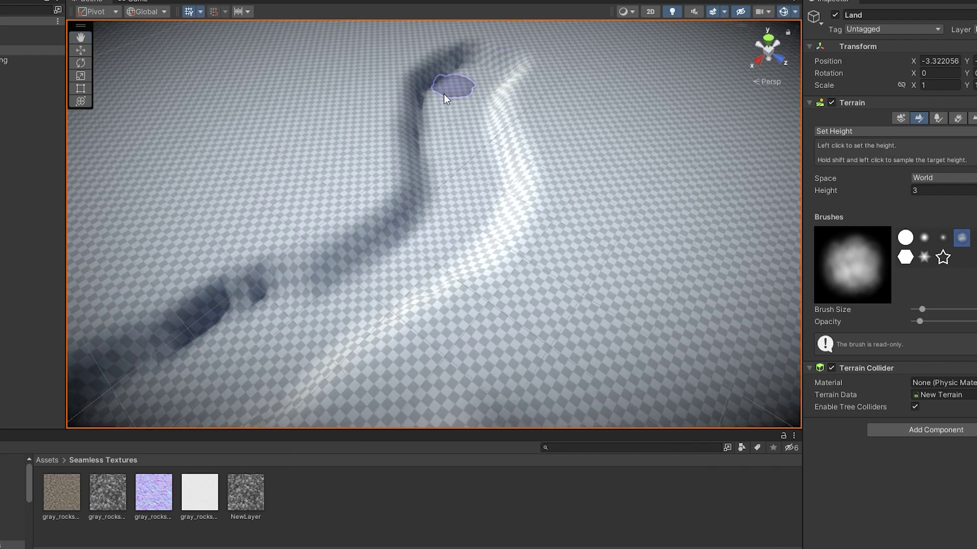
pyautogui.keyDown('alt'); pyautogui.moveTo(220, 332); pyautogui.dragTo(477, 220); pyautogui.keyUp('alt')
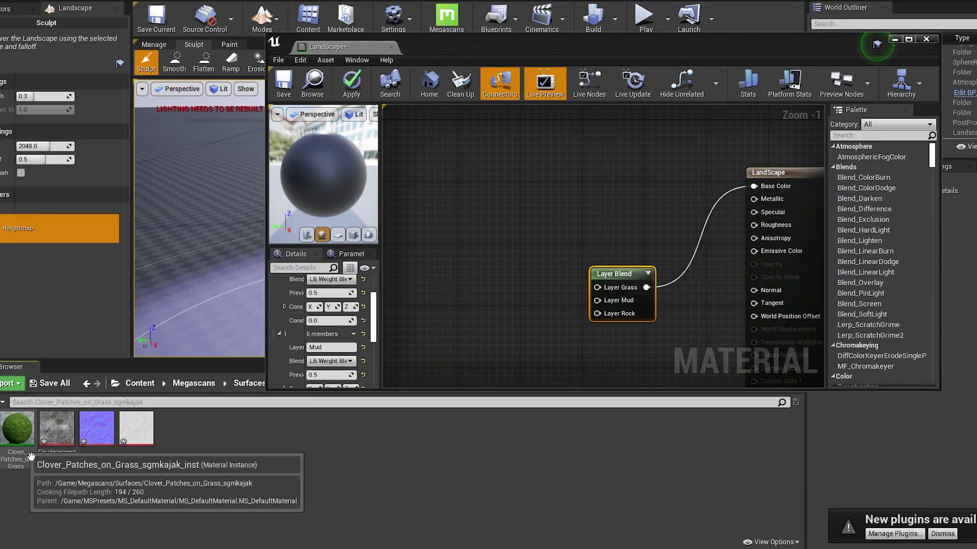
# Add mossy ground, normal and other texture samples and feed them into the Grass, Mud and Rock inputs.
pyautogui.moveTo(56, 427); pyautogui.dragTo(432, 135)
pyautogui.moveTo(94, 438); pyautogui.dragTo(432, 257)
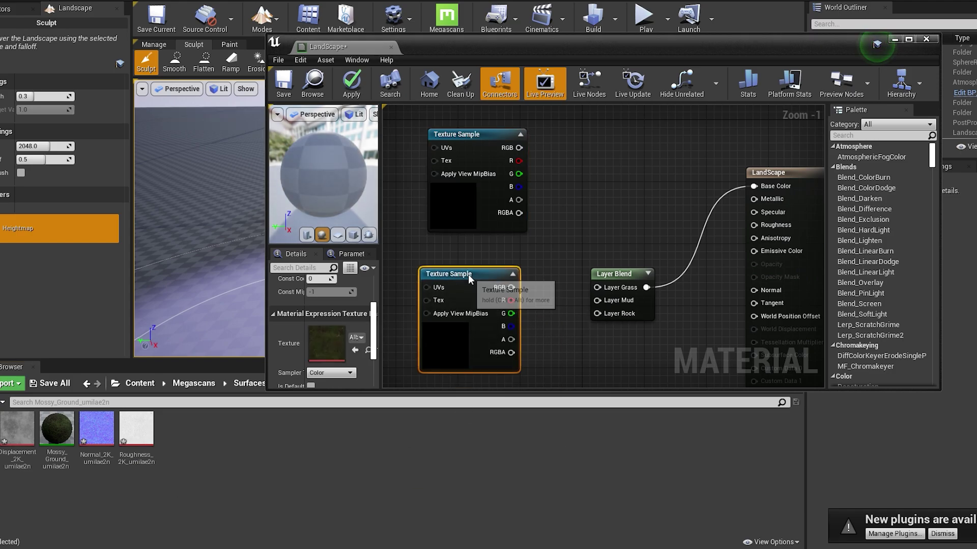
pyautogui.moveTo(480, 284); pyautogui.dragTo(422, 392, button='right')
pyautogui.moveTo(66, 456); pyautogui.dragTo(613, 242)
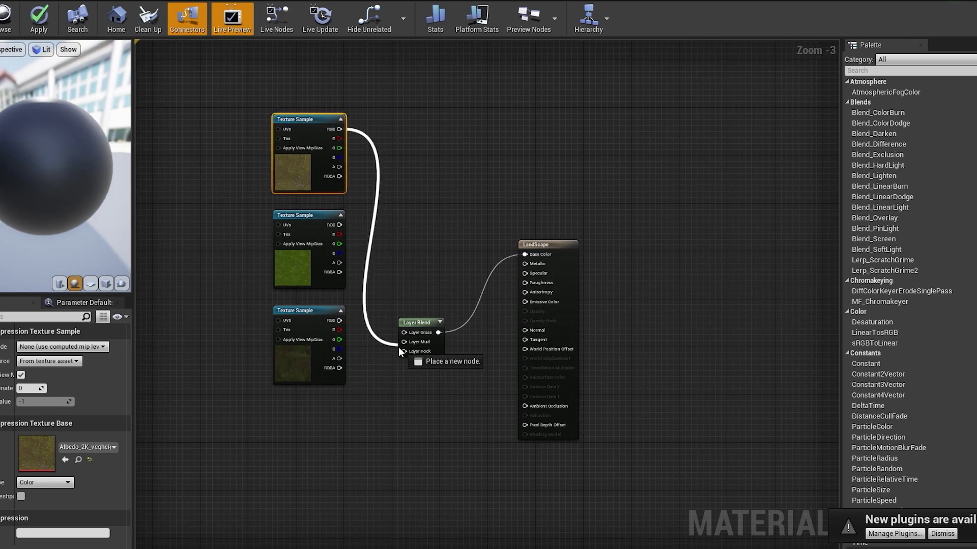
pyautogui.moveTo(398, 351); pyautogui.dragTo(403, 351)
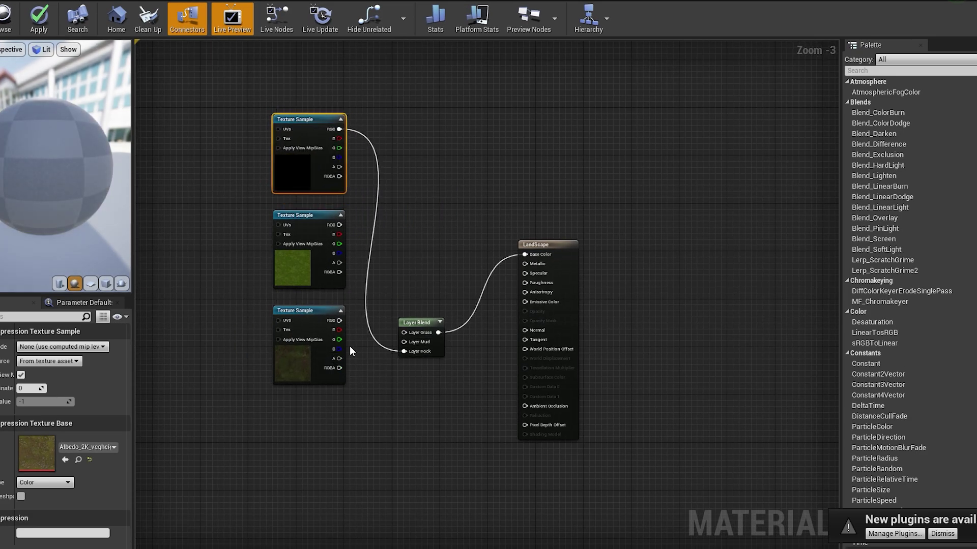
pyautogui.moveTo(338, 320); pyautogui.dragTo(404, 342)
pyautogui.moveTo(338, 225); pyautogui.dragTo(404, 332)
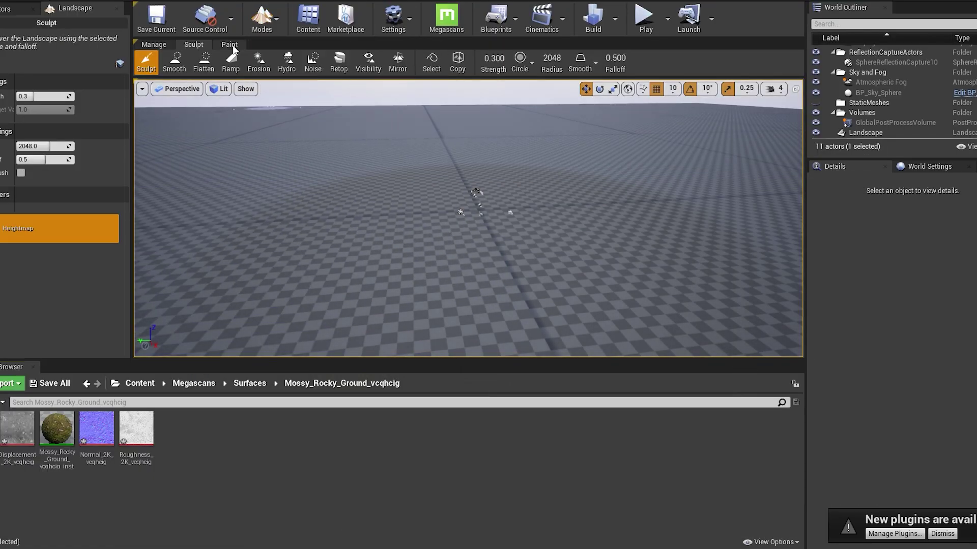
# Assign the LandScape material to the Landscape actor.
pyautogui.hotkey('shift', '1')
pyautogui.click(140, 383)
pyautogui.moveTo(97, 428); pyautogui.dragTo(958, 532)
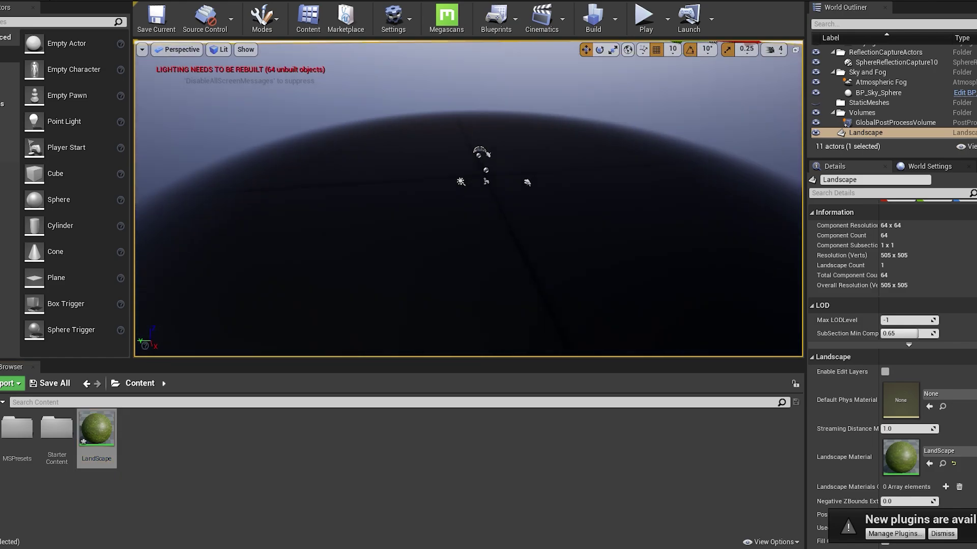
# Create weight-blended layer info assets for the Grass, Mud and Rock paint layers.
pyautogui.click(262, 18)
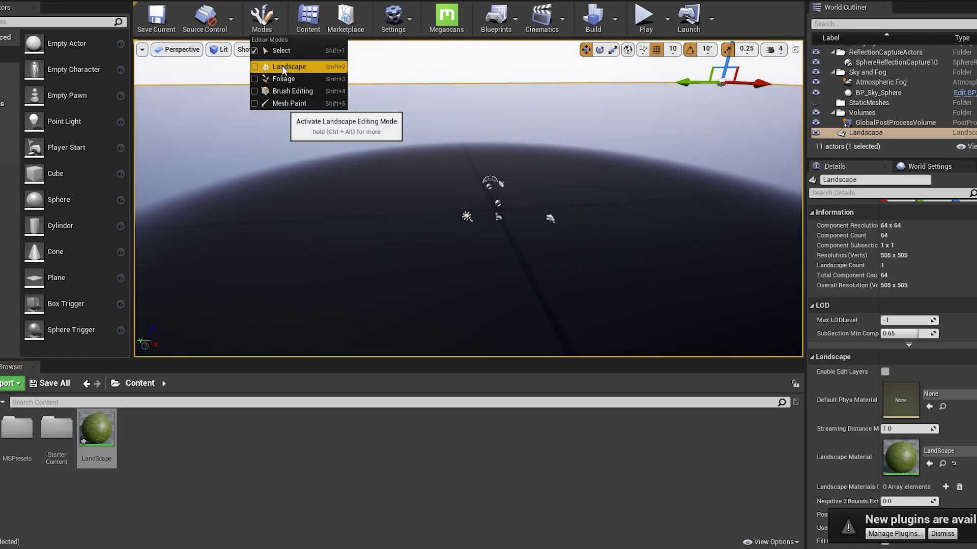
pyautogui.click(280, 61)
pyautogui.click(111, 246)
pyautogui.click(149, 256)
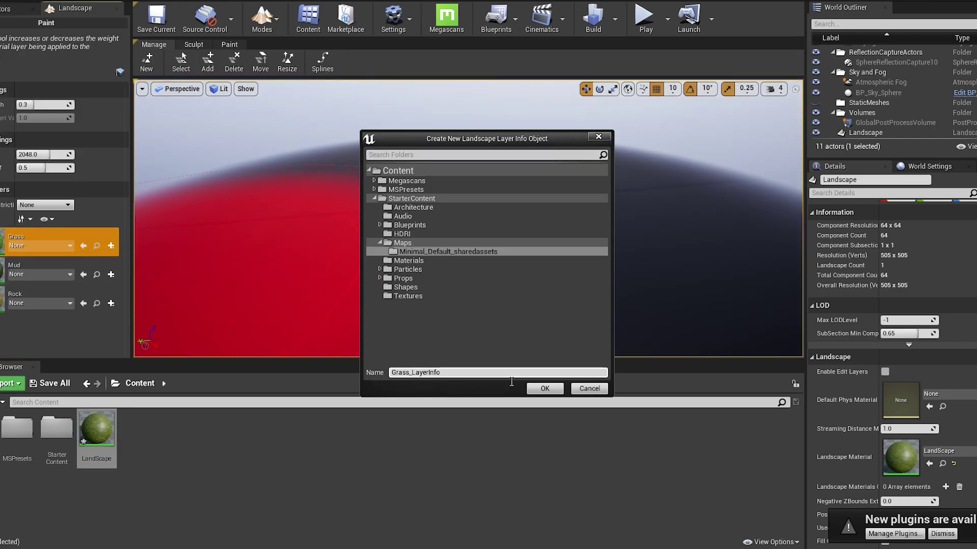
pyautogui.click(543, 388)
pyautogui.click(111, 275)
pyautogui.click(149, 284)
pyautogui.click(543, 389)
pyautogui.click(110, 303)
pyautogui.click(149, 314)
pyautogui.click(543, 389)
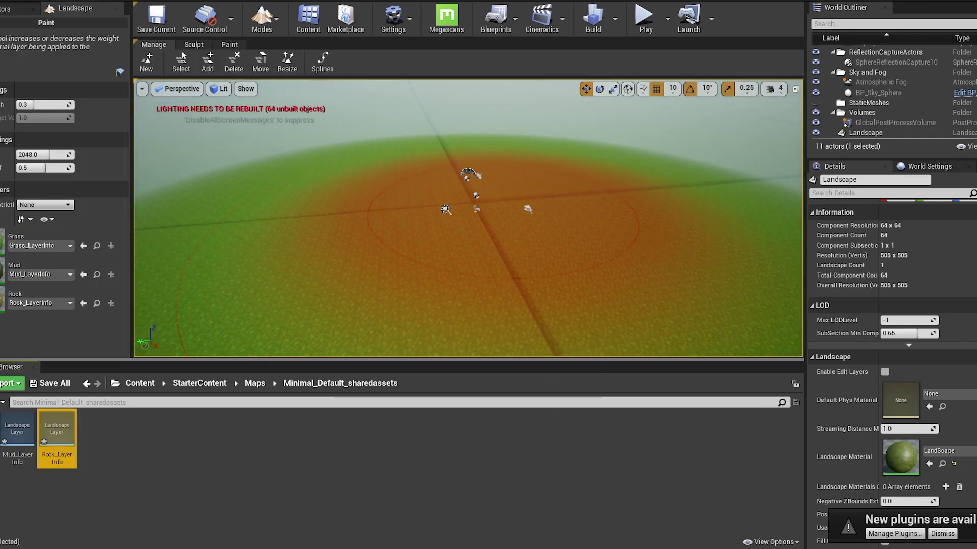
# Select the Mud and then Rock layers for painting over the landscape.
pyautogui.click(41, 268)
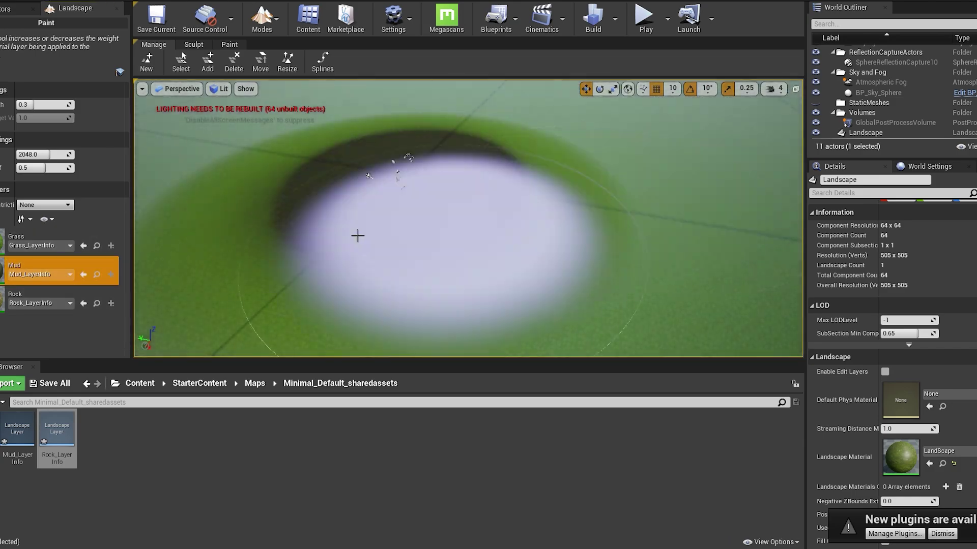
pyautogui.click(41, 297)
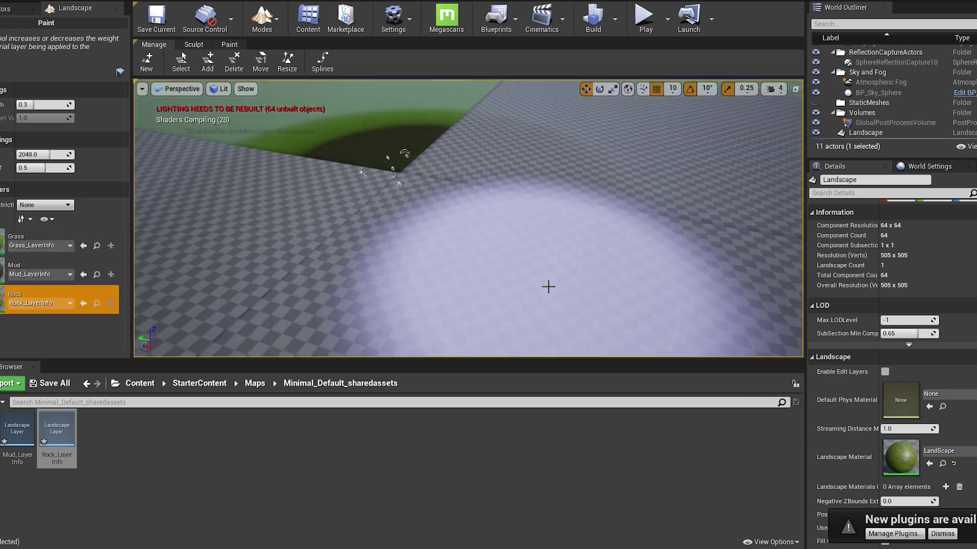
pyautogui.moveTo(596, 157); pyautogui.dragTo(444, 237, button='right')
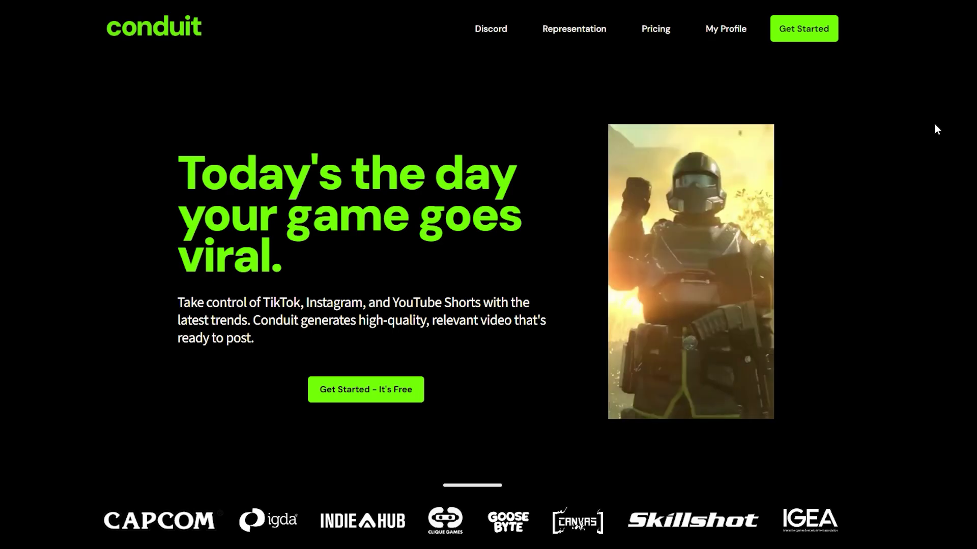
# Scroll the Conduit landing page past the testimonials to 'Start posting your game today.'.
pyautogui.scroll(-1, 488, 275)
pyautogui.scroll(-3, 488, 274)
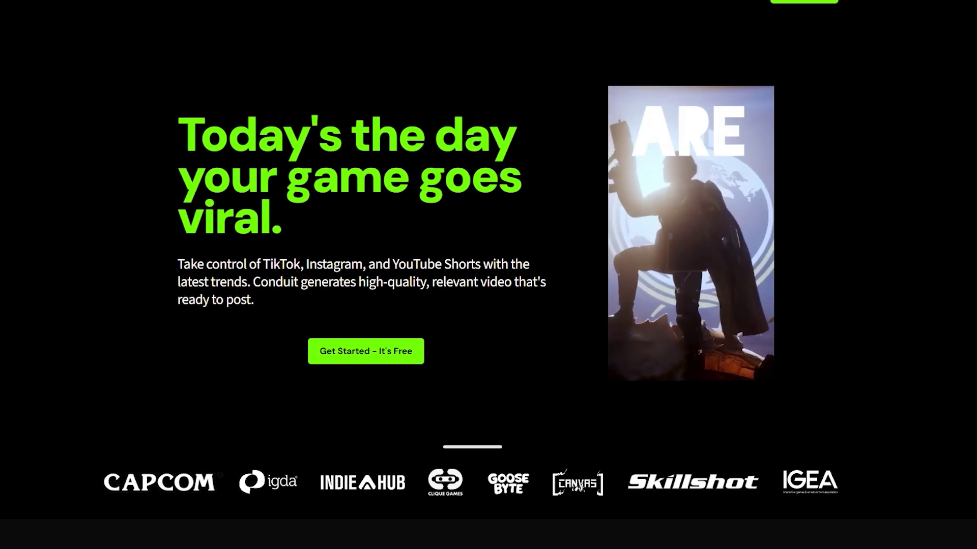
pyautogui.scroll(-3, 488, 274)
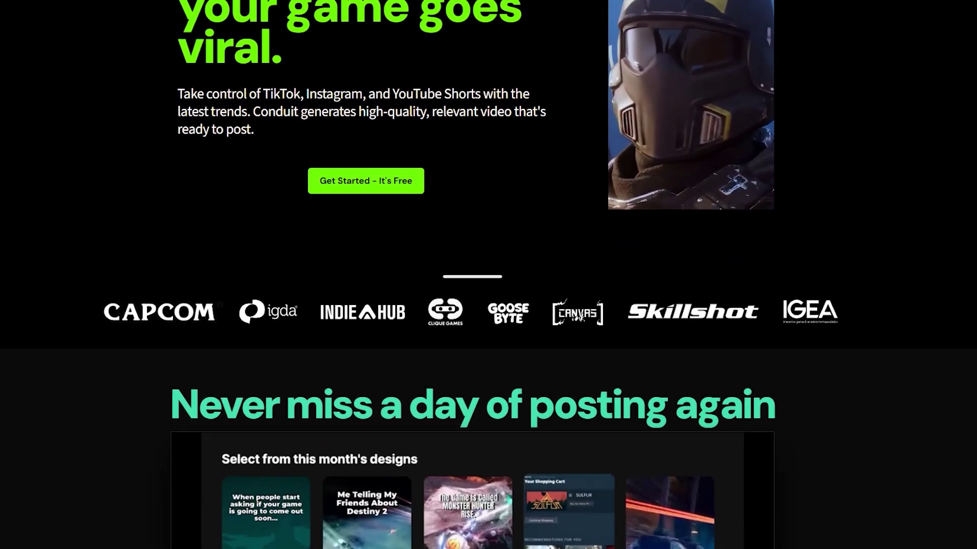
pyautogui.scroll(-3, 488, 275)
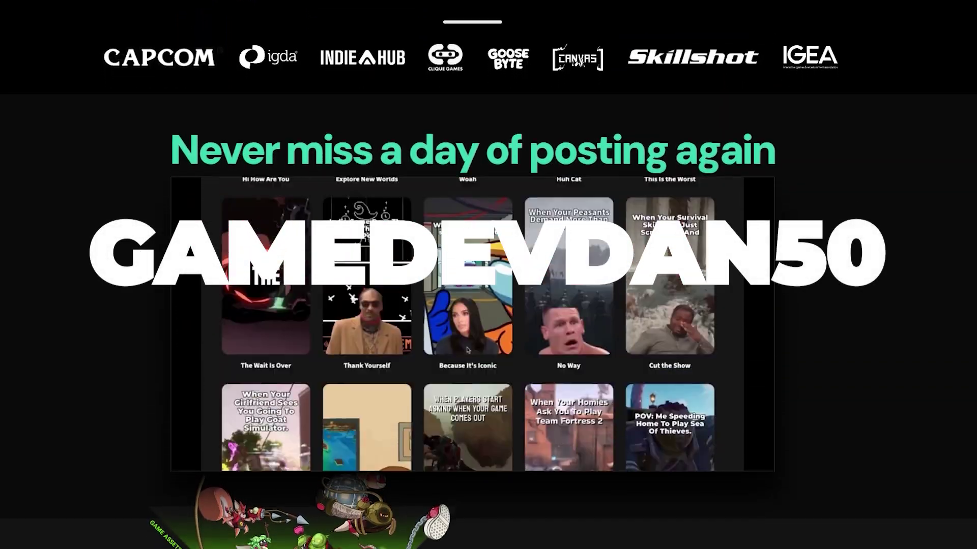
pyautogui.scroll(-1, 488, 275)
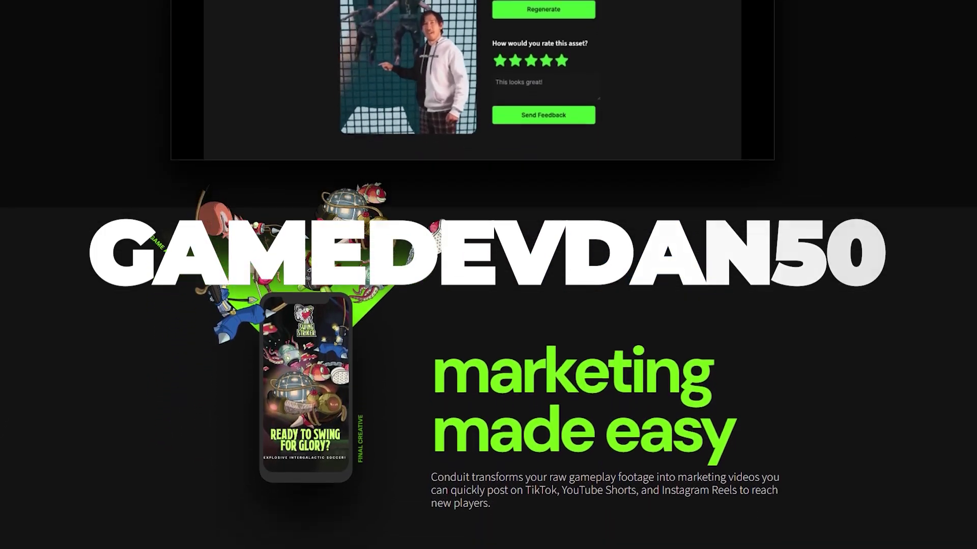
pyautogui.scroll(-1, 488, 274)
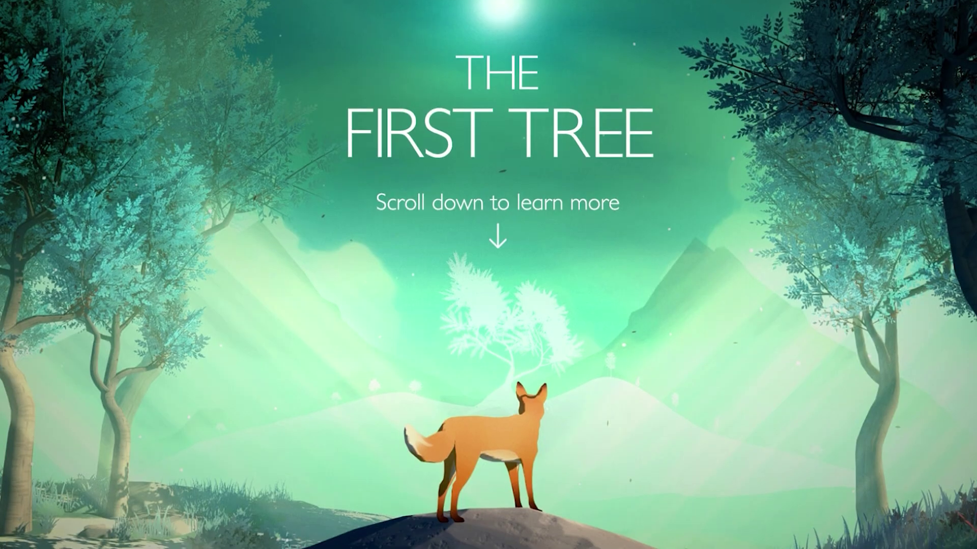
# Scroll down to the Finding Ice description and The First Tree's pre-order banner.
pyautogui.scroll(-6, 488, 274)
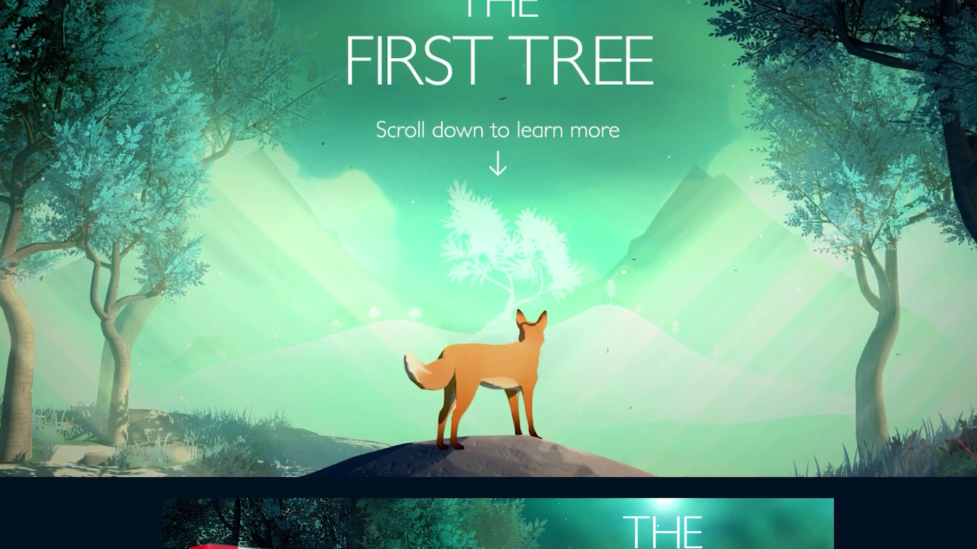
pyautogui.scroll(-6, 488, 274)
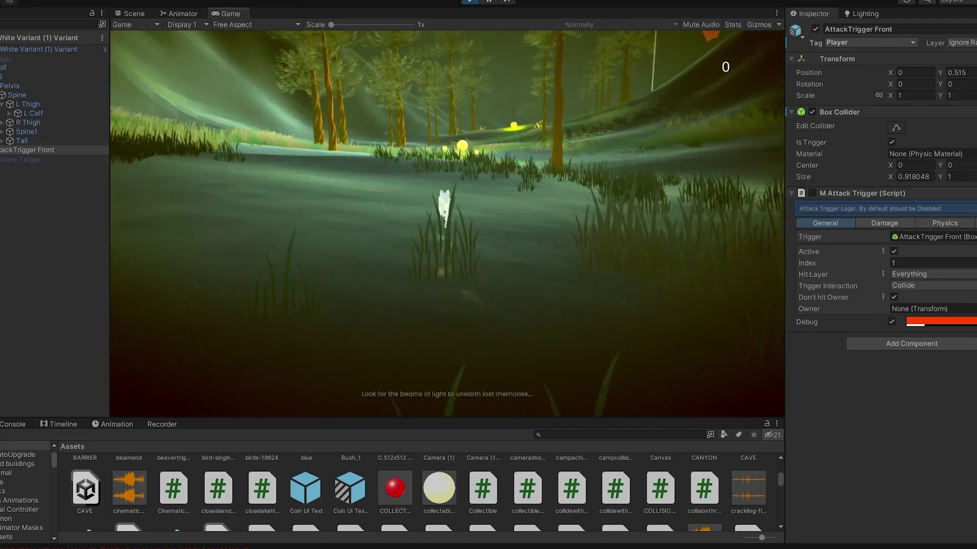
# Play-test the wolf game collecting orbs, then stop play mode.
pyautogui.press('w')
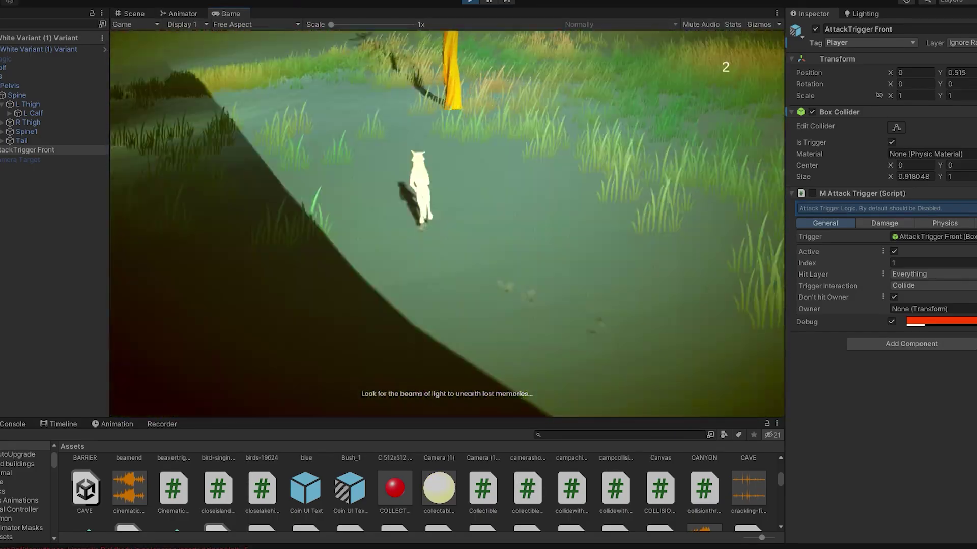
pyautogui.press('w')
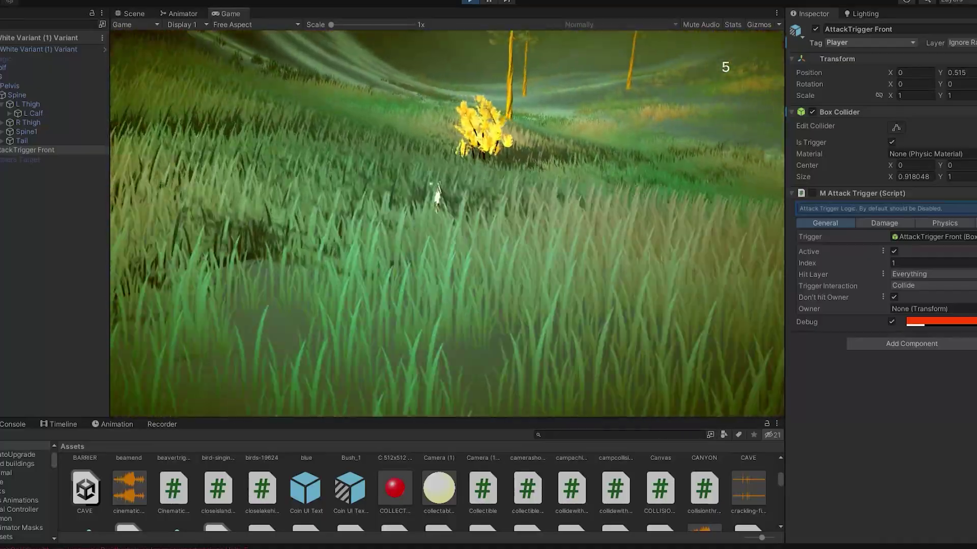
pyautogui.press('Escape')
pyautogui.click(471, 3)
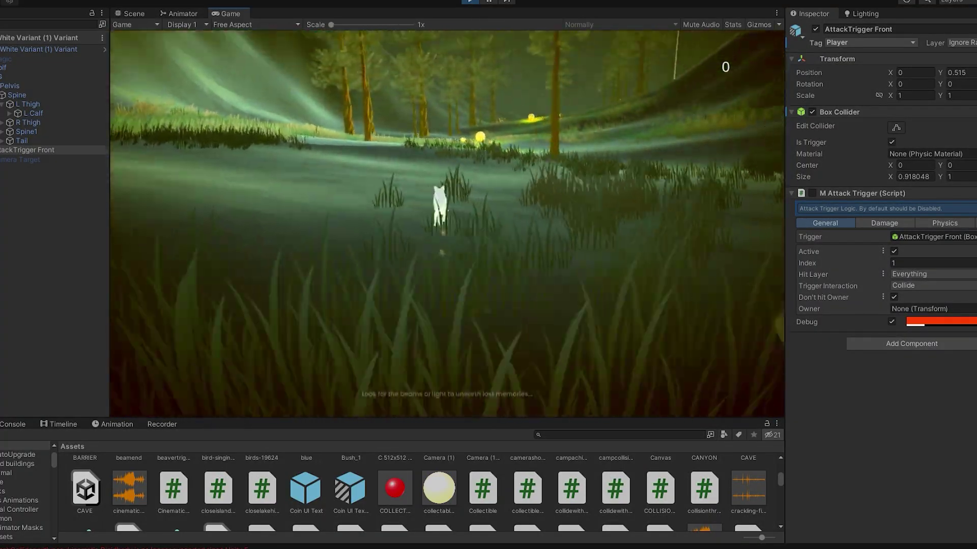
pyautogui.press('w')
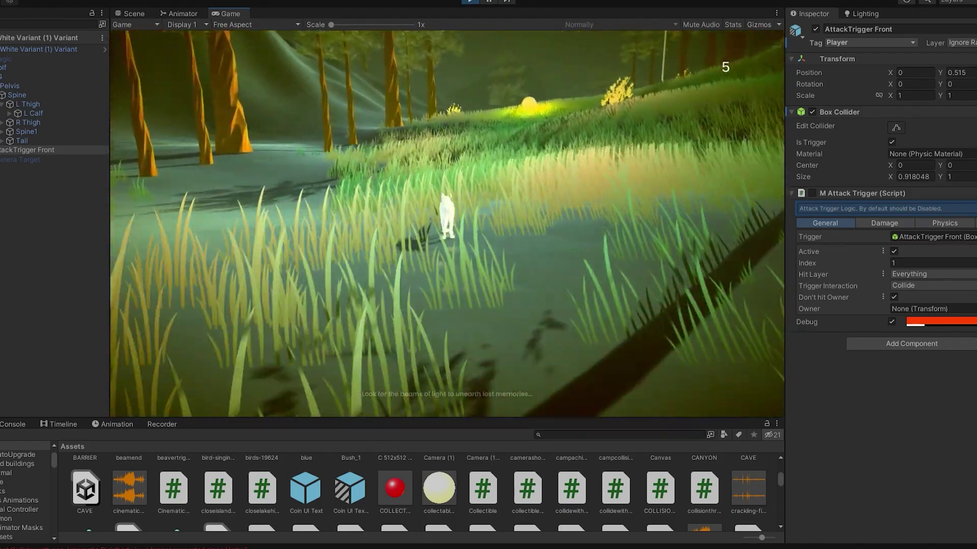
pyautogui.hotkey('ctrl', 'p')
pyautogui.click(19, 70)
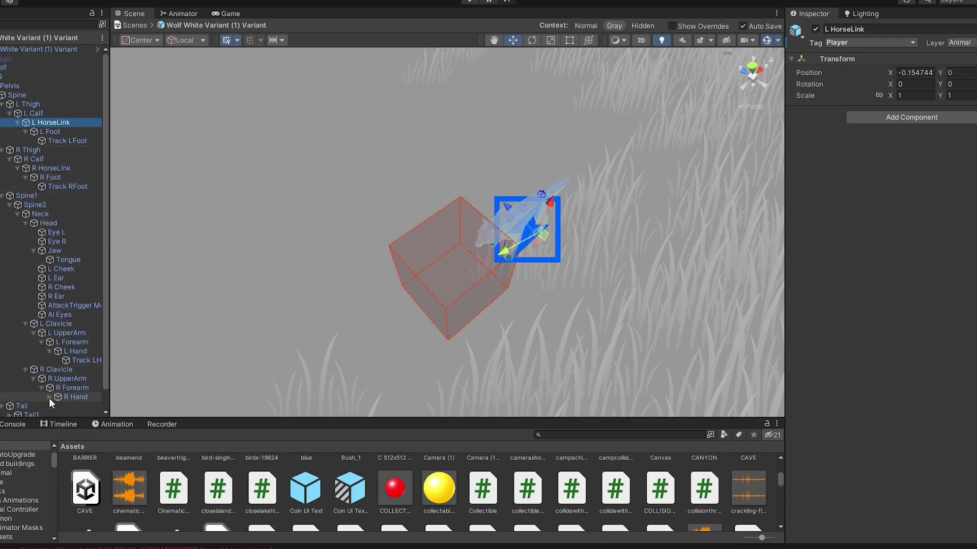
# Expand the wolf's R Hand bone in the Hierarchy and select the Tail bone.
pyautogui.click(49, 397)
pyautogui.scroll(-3, 76, 392)
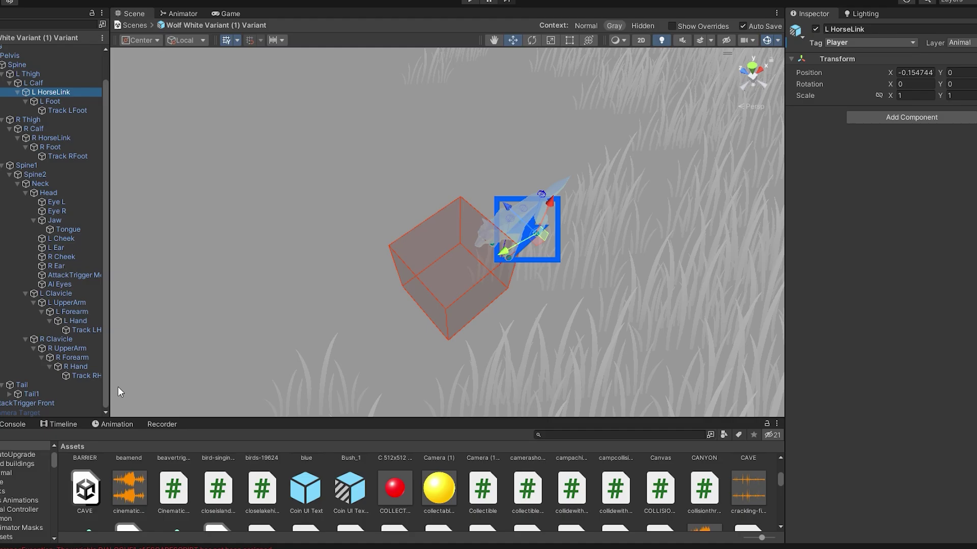
pyautogui.click(89, 381)
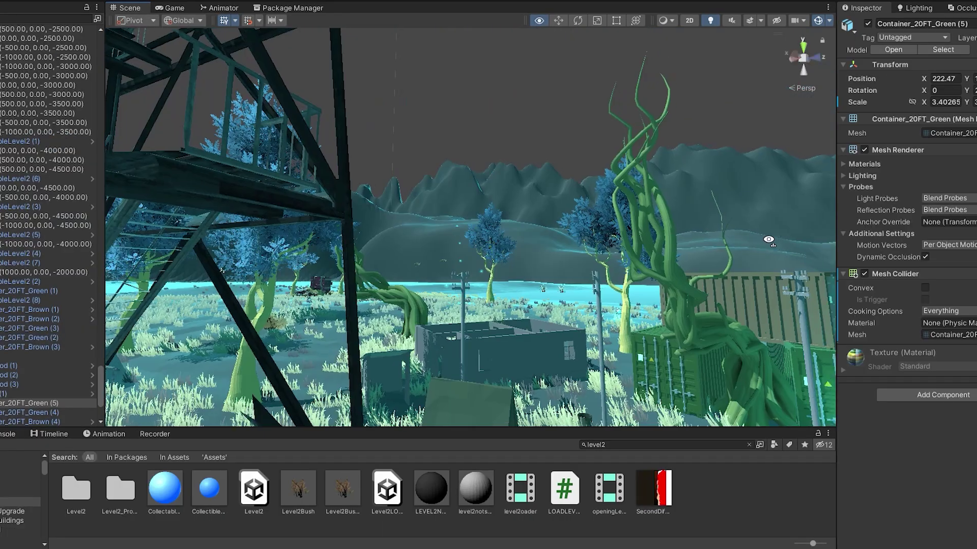
# Raise a tall spike in the terrain tile at 0, 0, -4500 with Raise or Lower Terrain.
pyautogui.moveTo(456, 258); pyautogui.dragTo(456, 258, button='right')
pyautogui.click(456, 258)
pyautogui.click(927, 124)
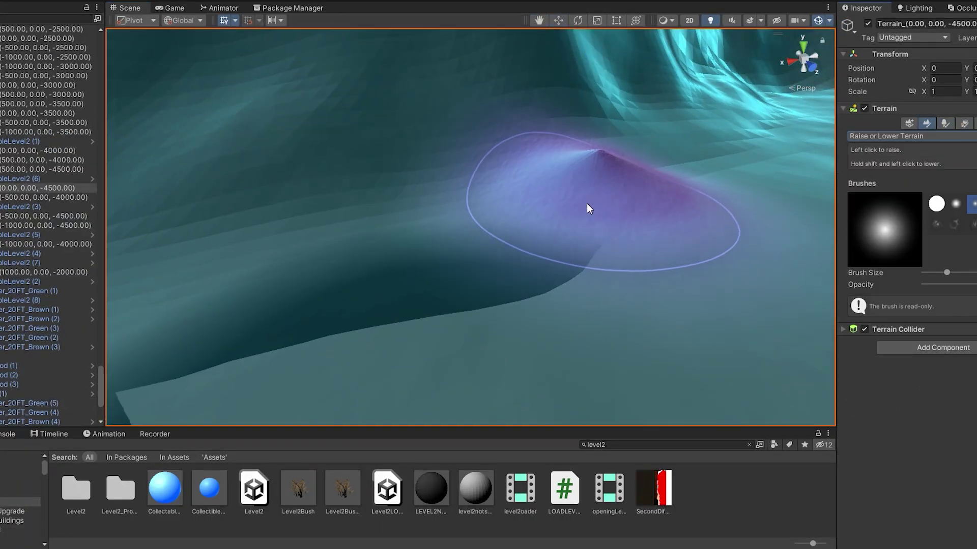
pyautogui.moveTo(447, 164); pyautogui.dragTo(442, 228)
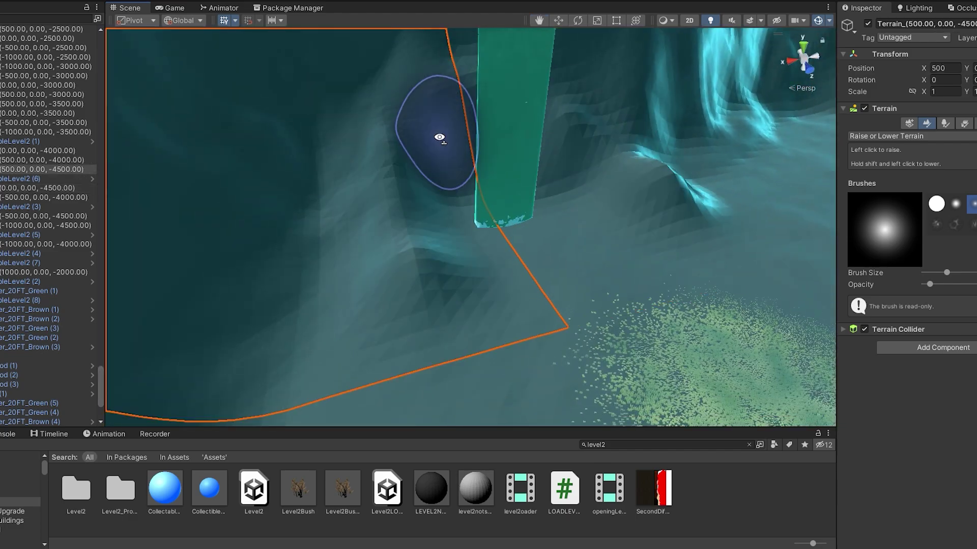
# Orbit around the spike, then select the waterfall and frame it with F.
pyautogui.click(439, 137)
pyautogui.moveTo(439, 138); pyautogui.dragTo(343, 173, button='right')
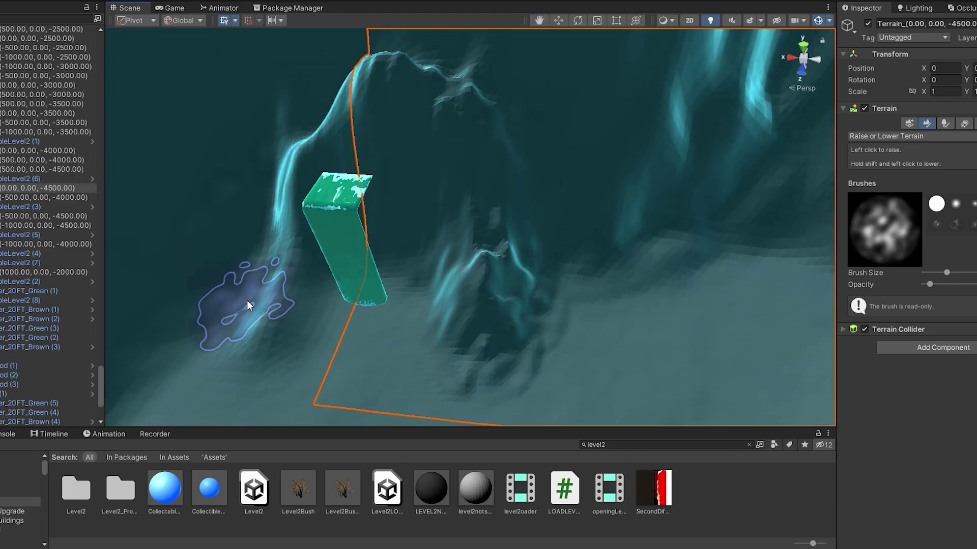
pyautogui.moveTo(246, 300); pyautogui.dragTo(499, 154, button='right')
pyautogui.click(557, 146)
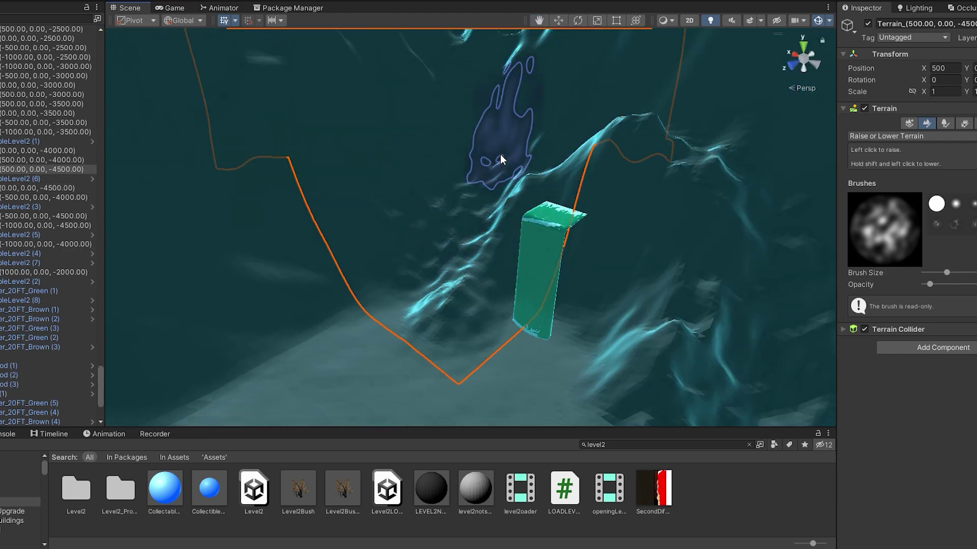
pyautogui.click(539, 244)
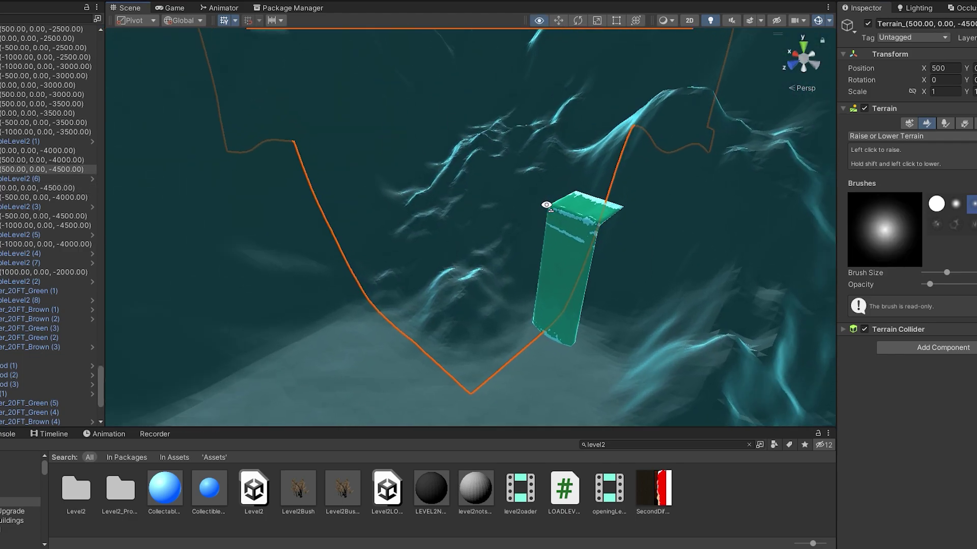
pyautogui.press('f')
pyautogui.moveTo(452, 323)
pyautogui.mouseDown(button='right')
pyautogui.moveTo(556, 272)
pyautogui.moveTo(755, 334)
pyautogui.mouseUp(button='right')
# Switch the terrain to Set Height at 0 and flatten stretches near the waterfall while orbiting.
pyautogui.click(602, 318)
pyautogui.click(926, 124)
pyautogui.click(924, 125)
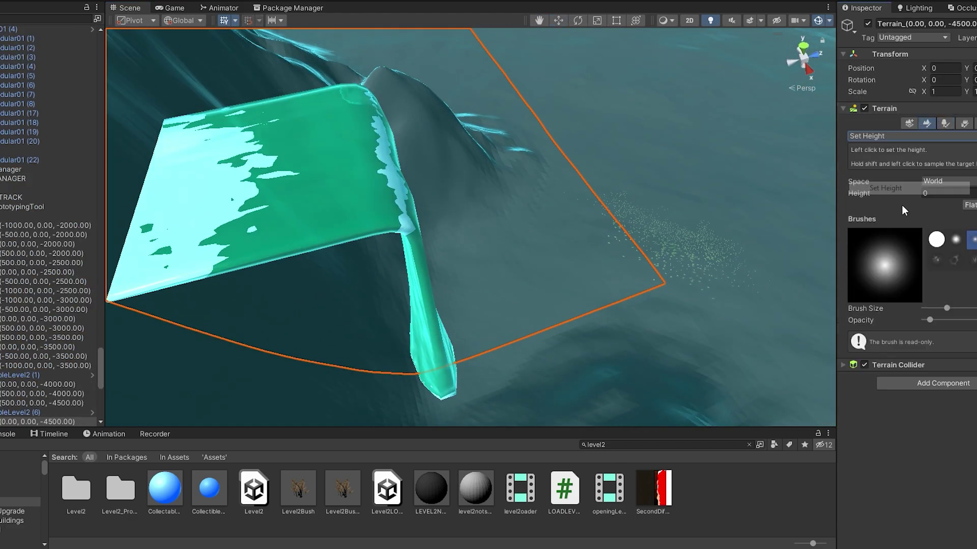
pyautogui.scroll(5, 511, 297)
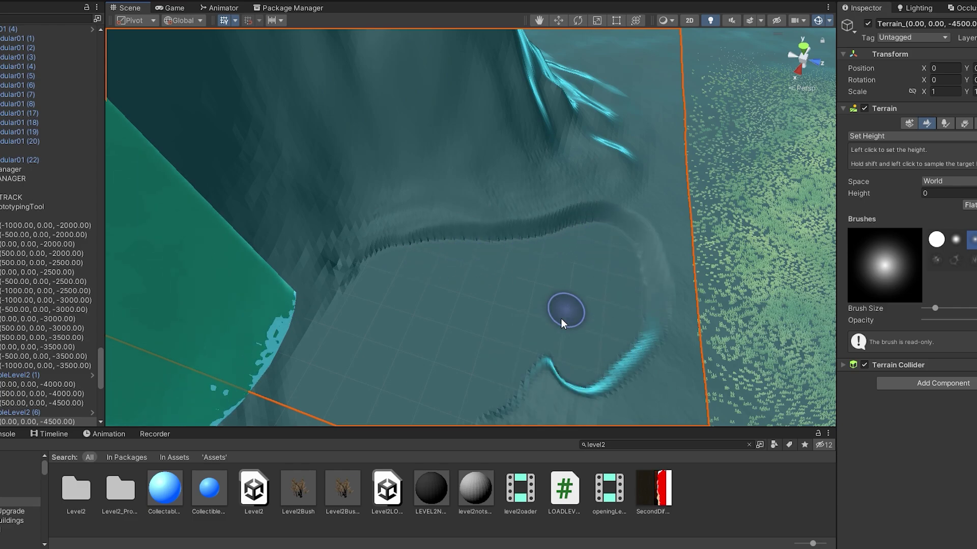
pyautogui.moveTo(562, 324); pyautogui.dragTo(304, 170, button='right')
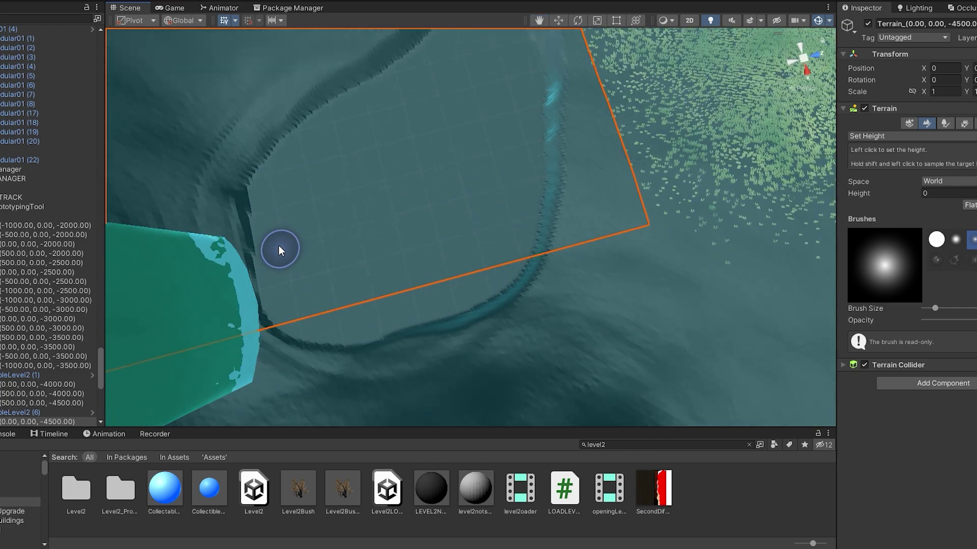
pyautogui.moveTo(279, 250); pyautogui.dragTo(288, 112, button='right')
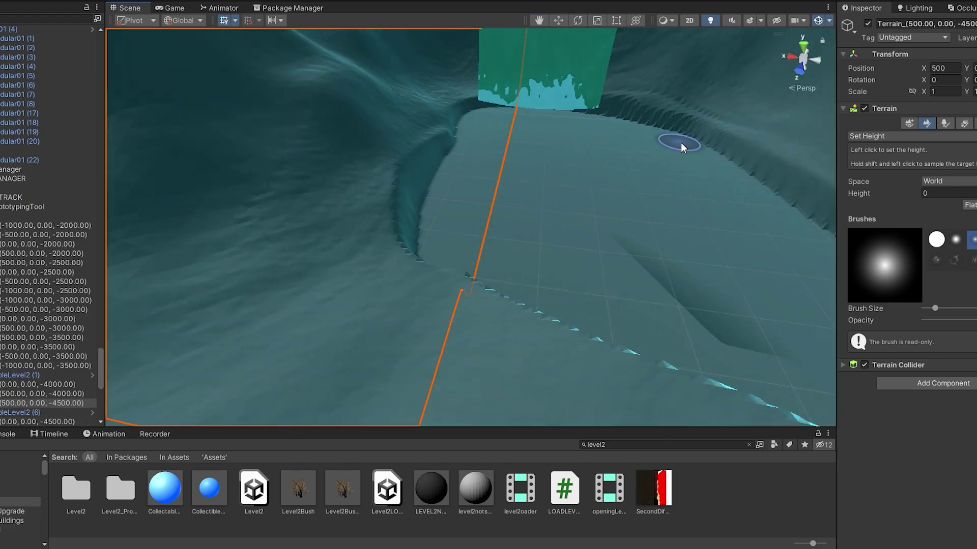
pyautogui.moveTo(447, 260); pyautogui.dragTo(483, 147, button='right')
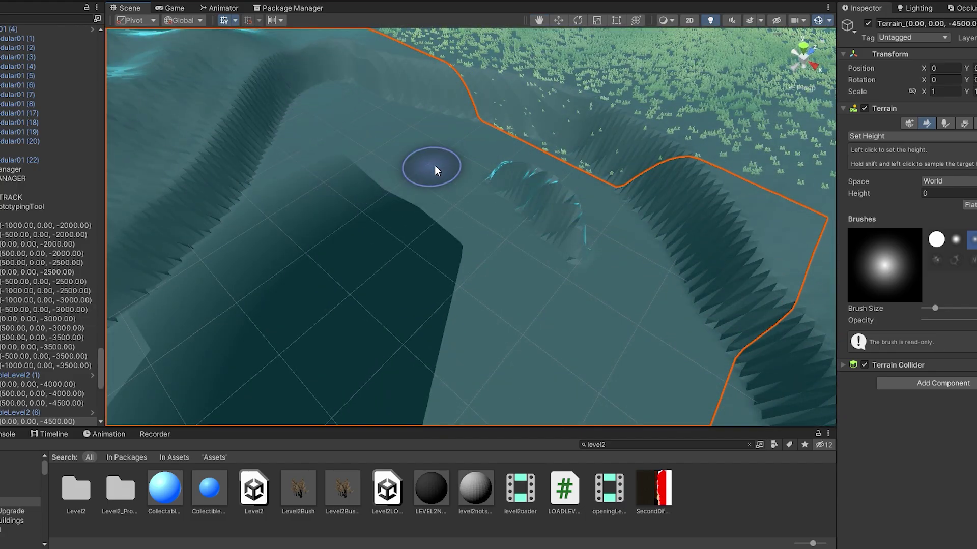
pyautogui.moveTo(435, 171); pyautogui.dragTo(299, 303, button='right')
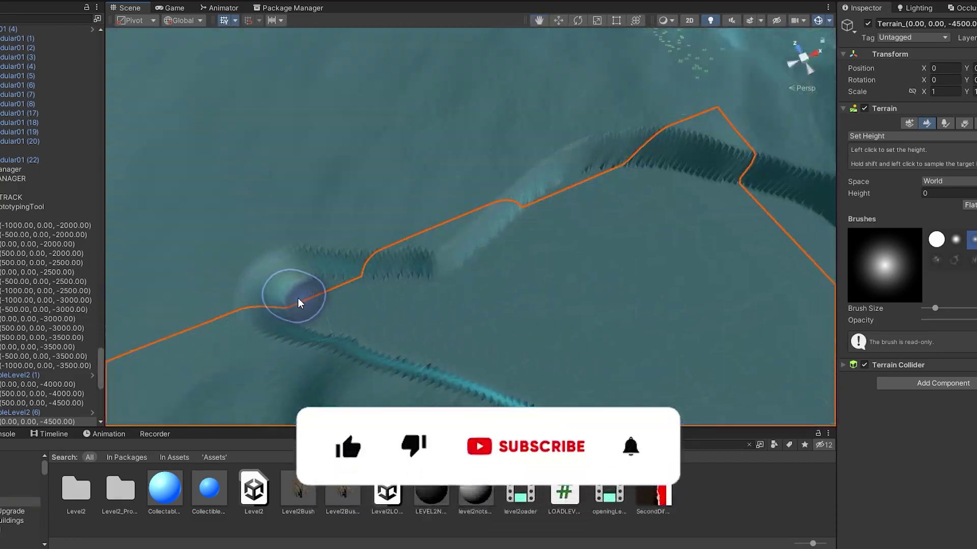
pyautogui.moveTo(390, 318)
pyautogui.mouseDown(button='right')
pyautogui.moveTo(371, 306)
pyautogui.moveTo(475, 290)
pyautogui.moveTo(654, 407)
pyautogui.moveTo(467, 327)
pyautogui.moveTo(585, 205)
pyautogui.moveTo(549, 257)
pyautogui.moveTo(604, 314)
pyautogui.moveTo(602, 270)
pyautogui.moveTo(545, 266)
pyautogui.moveTo(634, 157)
pyautogui.moveTo(852, 225)
pyautogui.mouseUp(button='right')
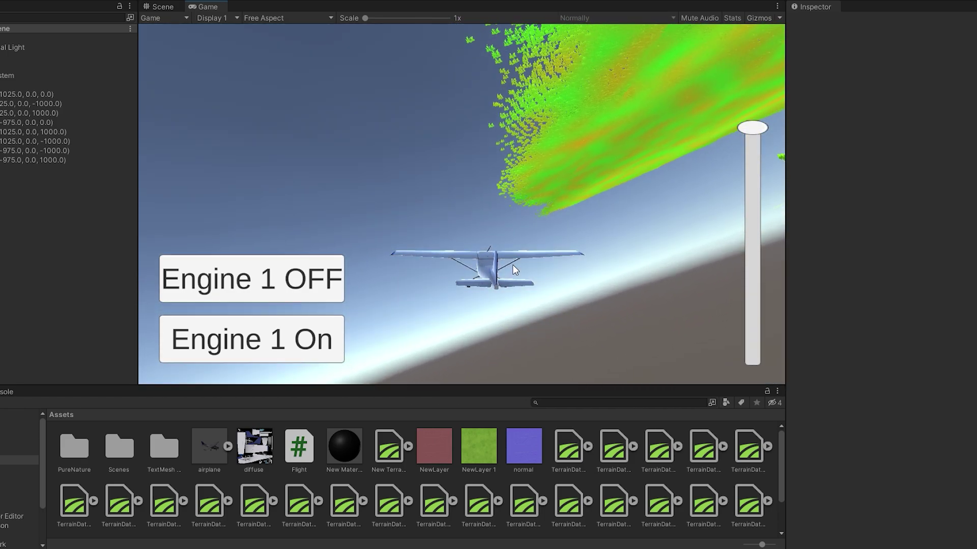
# Drag the throttle slider to mid position and turn Engine 1 off.
pyautogui.moveTo(772, 127); pyautogui.dragTo(758, 219)
pyautogui.click(266, 279)
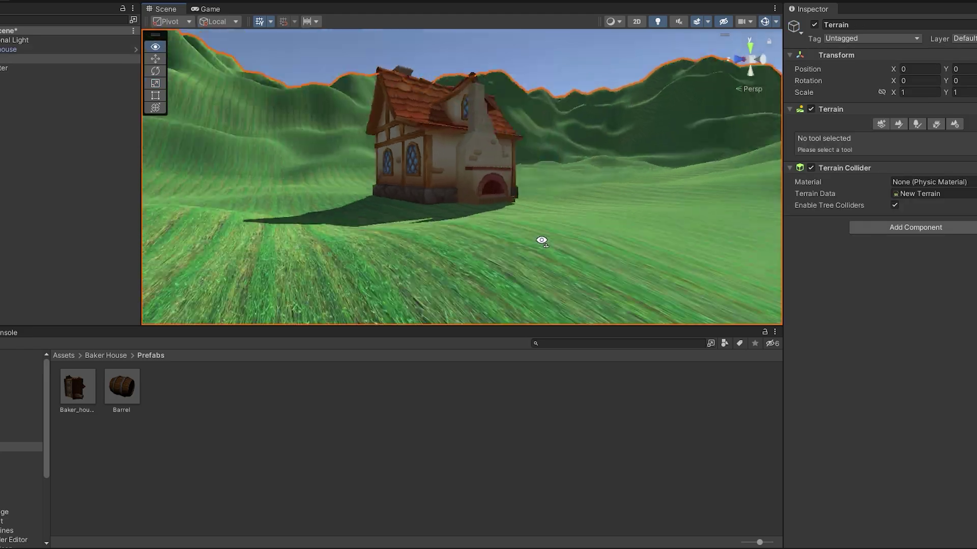
# Switch the terrain sculpting tool to Set Height mode.
pyautogui.click(898, 124)
pyautogui.click(885, 137)
pyautogui.click(839, 187)
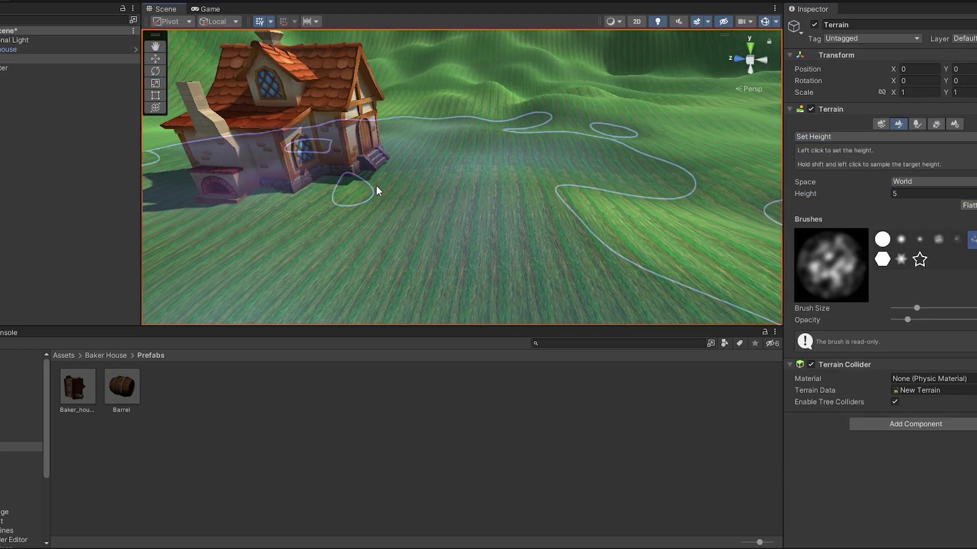
# Turn the view across the terrain, select it, and walk the camera toward the cottage.
pyautogui.moveTo(375, 192)
pyautogui.mouseDown(button='right')
pyautogui.moveTo(558, 113)
pyautogui.moveTo(522, 144)
pyautogui.mouseUp(button='right')
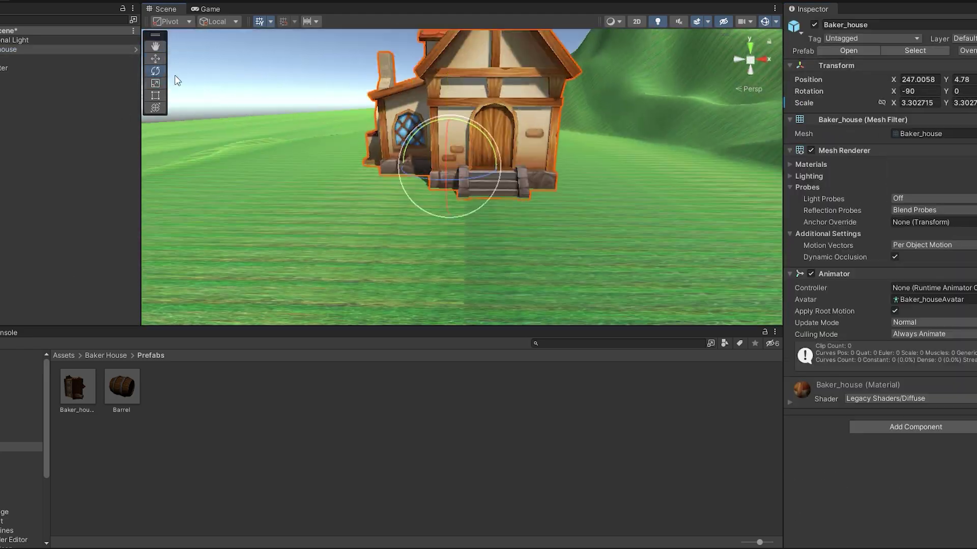
pyautogui.click(566, 235)
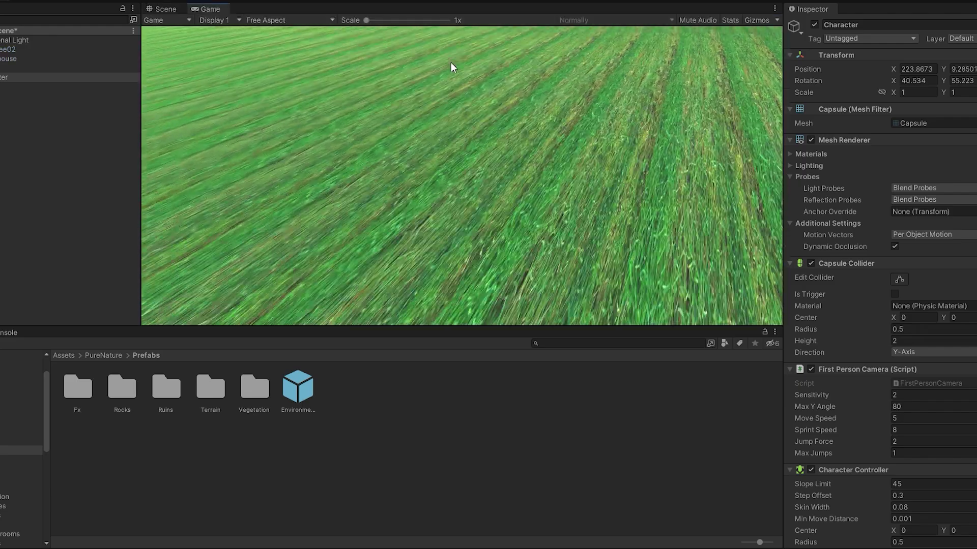
pyautogui.press('w')
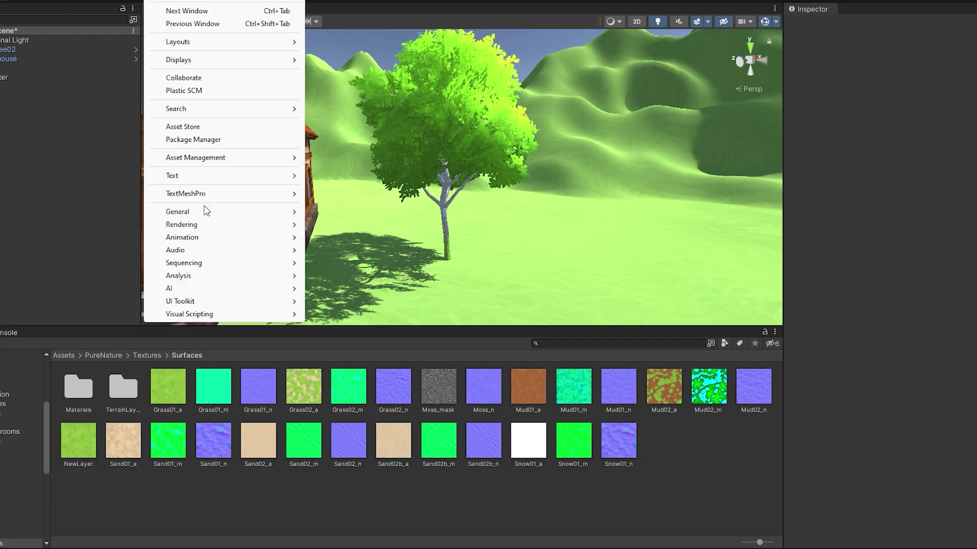
# Open the Package Manager for Post Processing and start naming a new user layer.
pyautogui.click(239, 126)
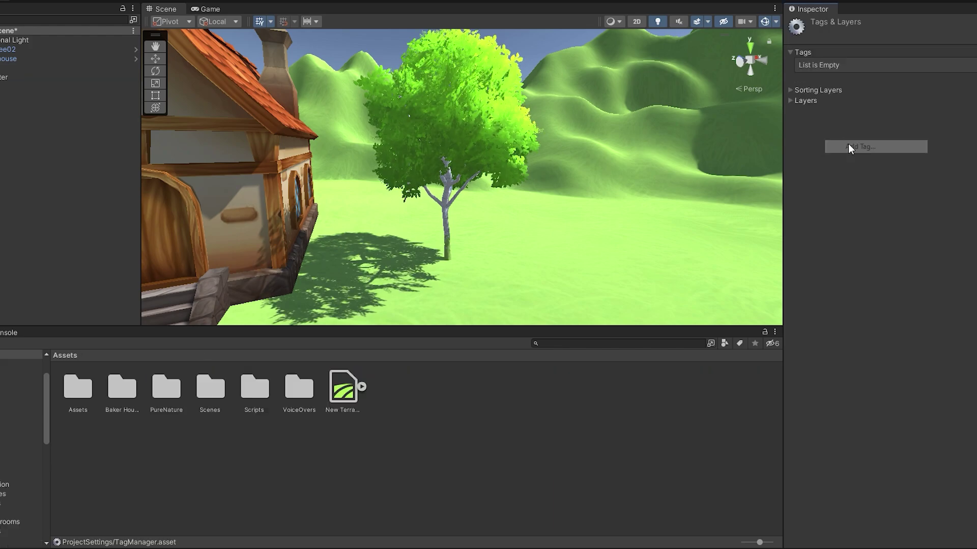
pyautogui.click(923, 151)
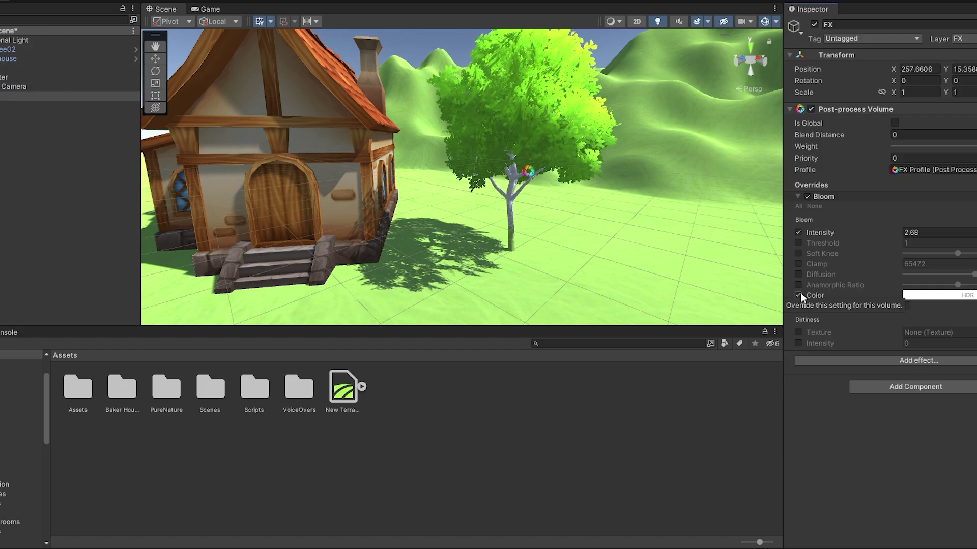
# Add post-processing effects, making the film grain coarser and adding Depth of Field.
pyautogui.click(885, 360)
pyautogui.moveTo(931, 366)
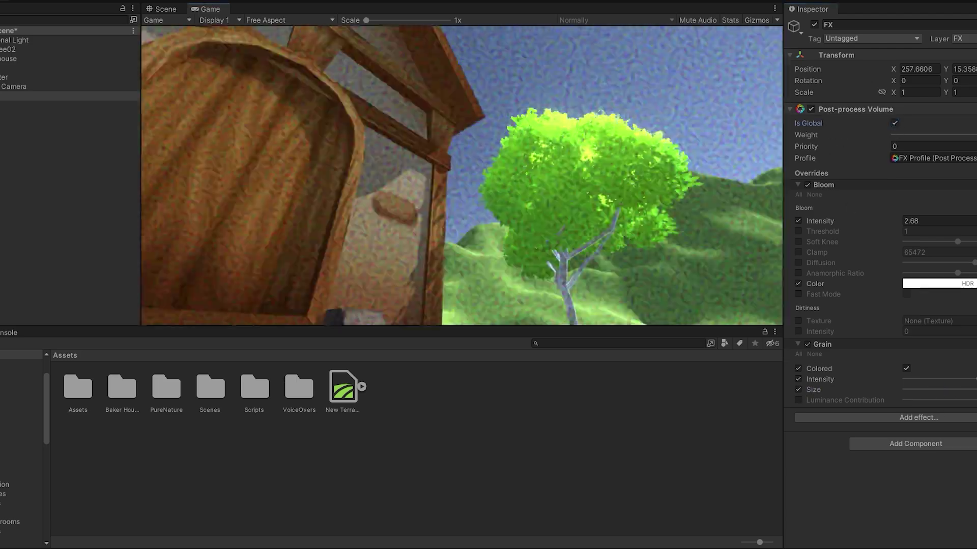
pyautogui.moveTo(932, 390); pyautogui.dragTo(973, 391)
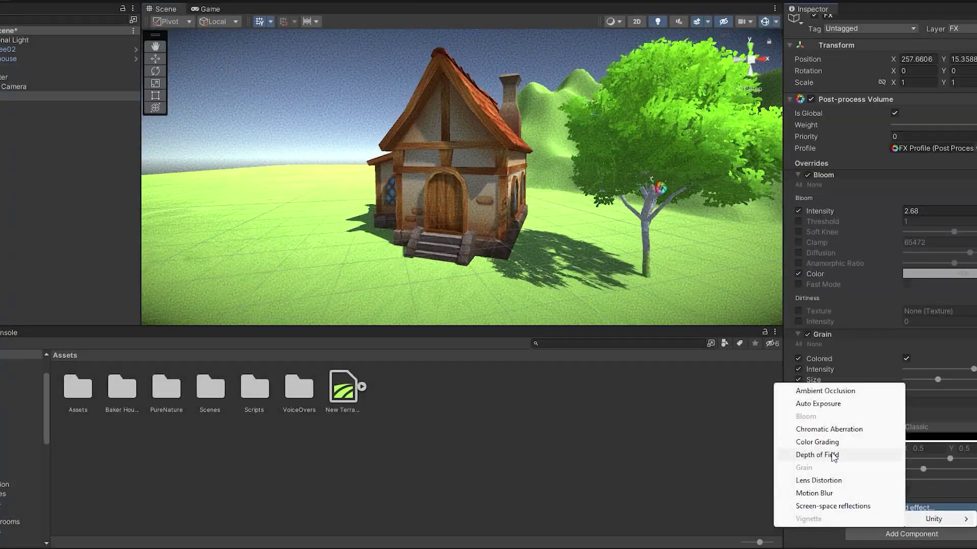
pyautogui.click(834, 457)
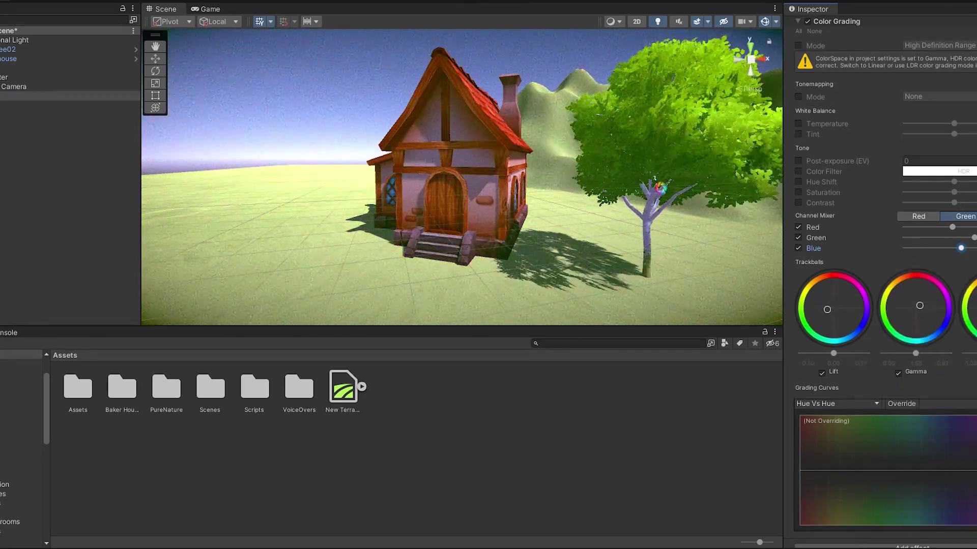
# Preview the effects in Play mode, then select all of the MoveObject script's code.
pyautogui.hotkey('ctrl', 'p')
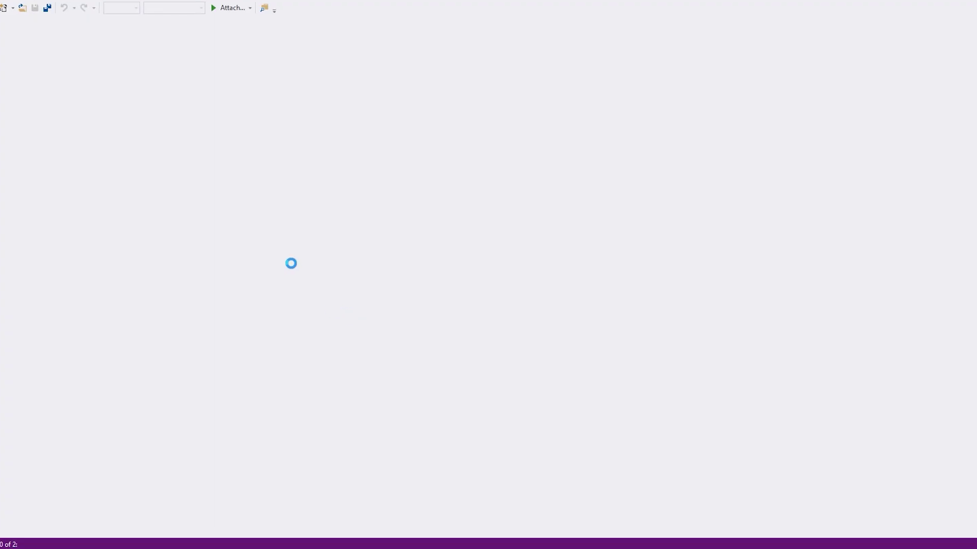
pyautogui.hotkey('ctrl', 'a')
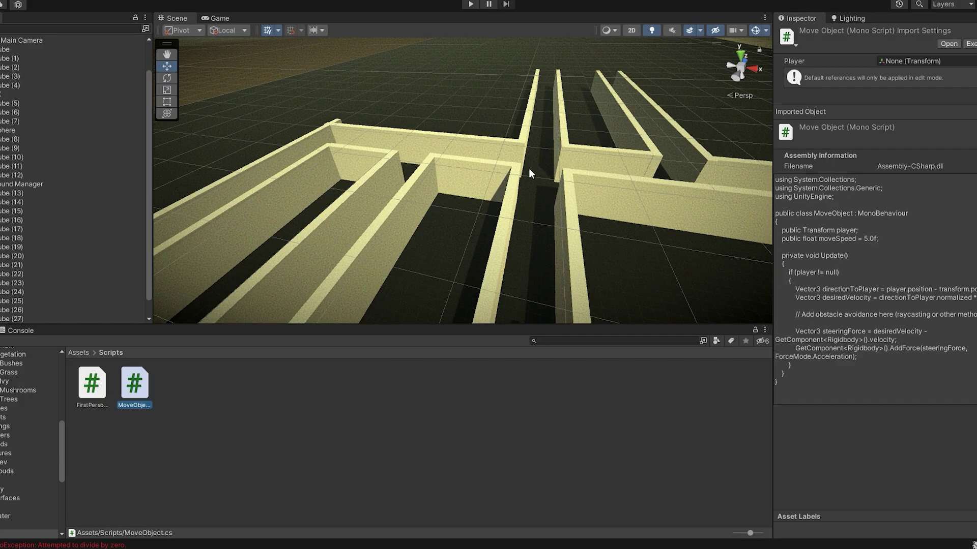
pyautogui.moveTo(529, 168); pyautogui.dragTo(708, 152, button='right')
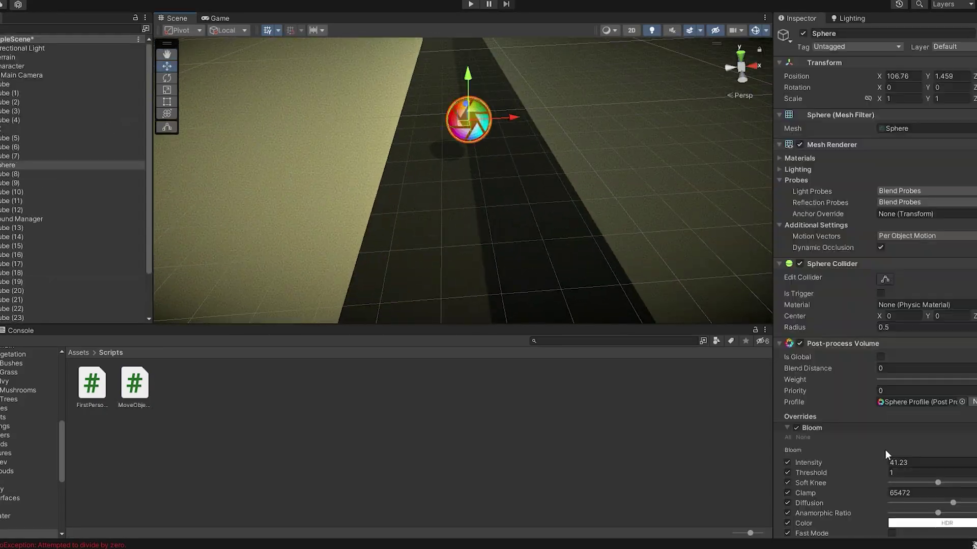
# Run the maze game to test the sphere, then toggle gravity on its Rigidbody.
pyautogui.scroll(-10, 885, 450)
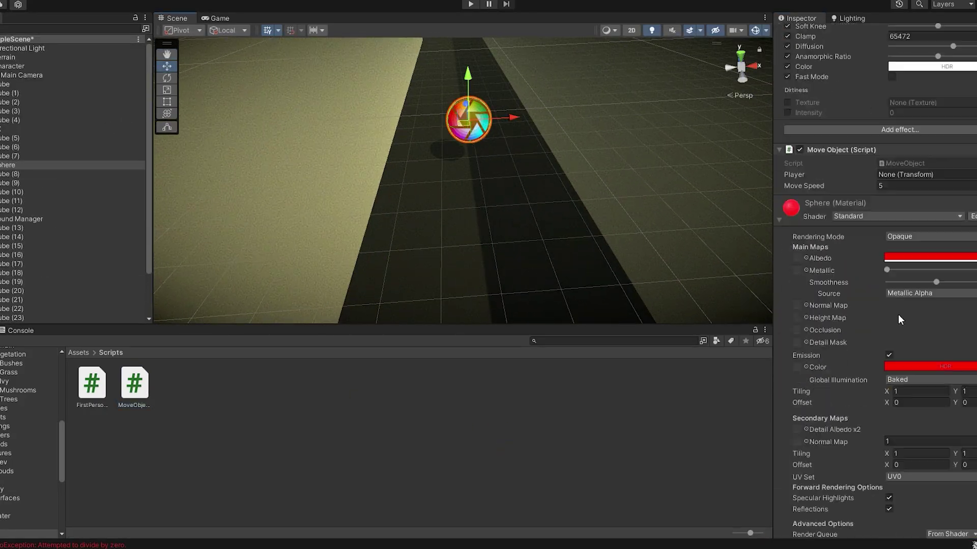
pyautogui.click(471, 5)
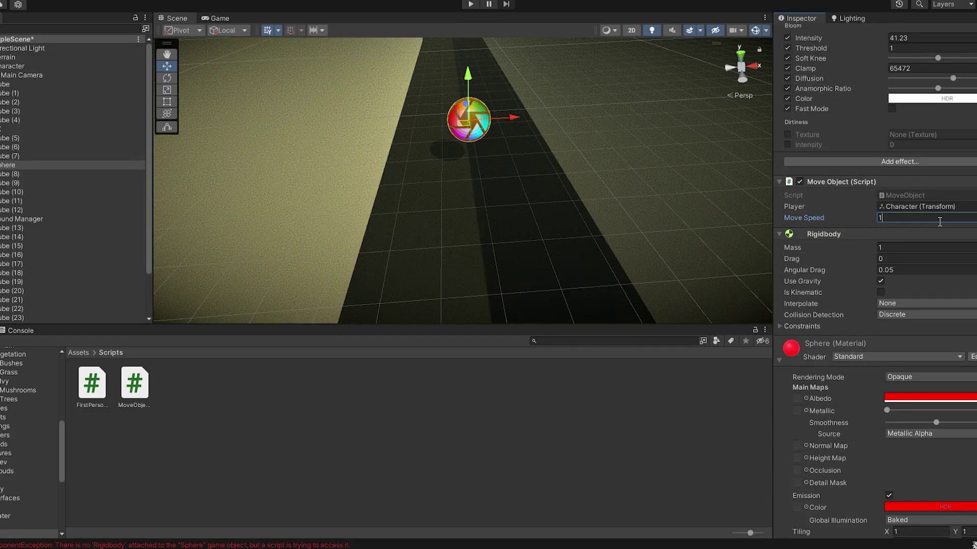
pyautogui.hotkey('ctrl', 'p')
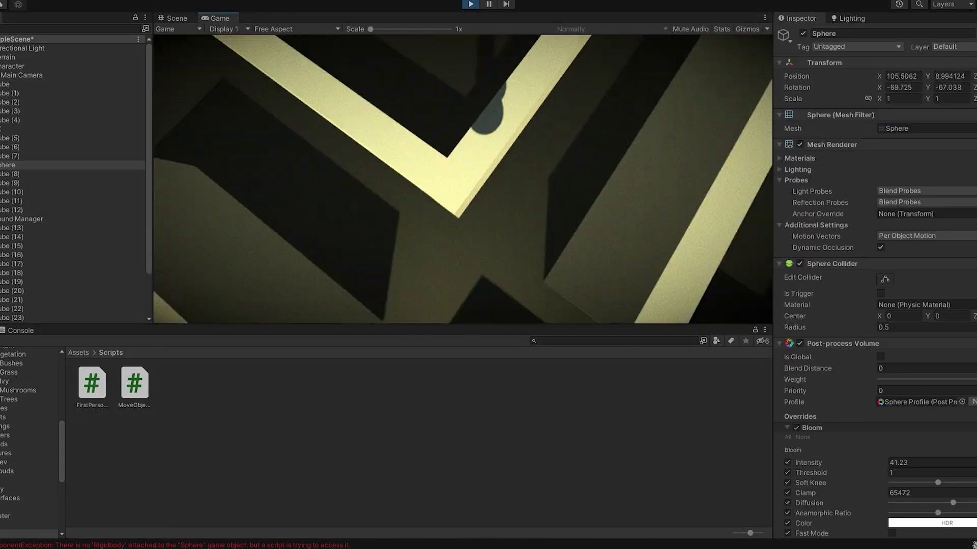
pyautogui.scroll(-10, 893, 440)
pyautogui.click(880, 372)
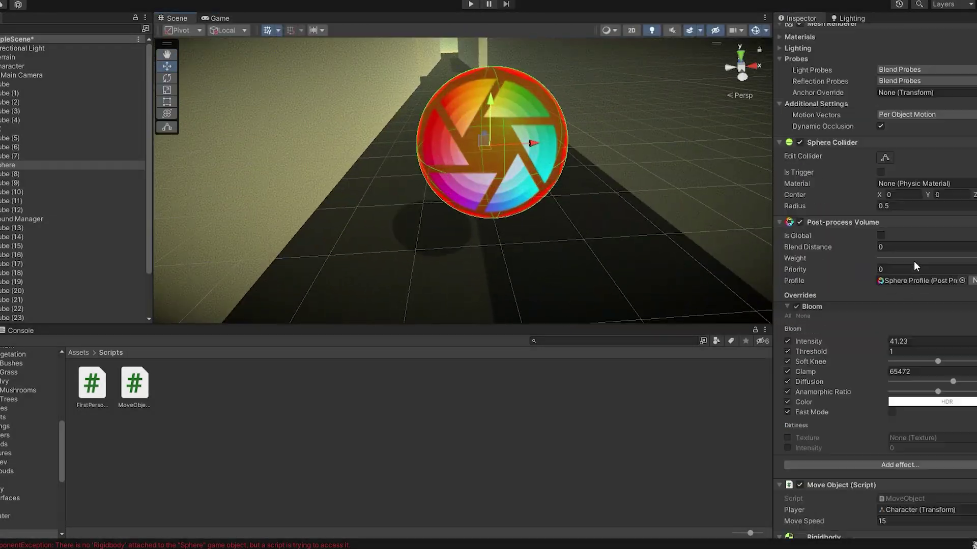
# Edit the particles' colour-by-speed gradient and play the game to test them.
pyautogui.scroll(-10, 914, 261)
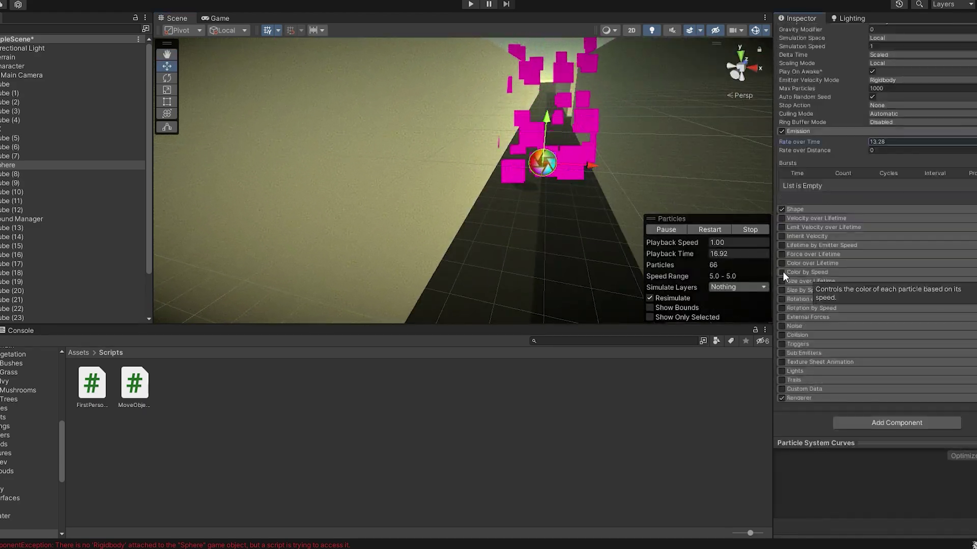
pyautogui.click(916, 283)
pyautogui.click(797, 301)
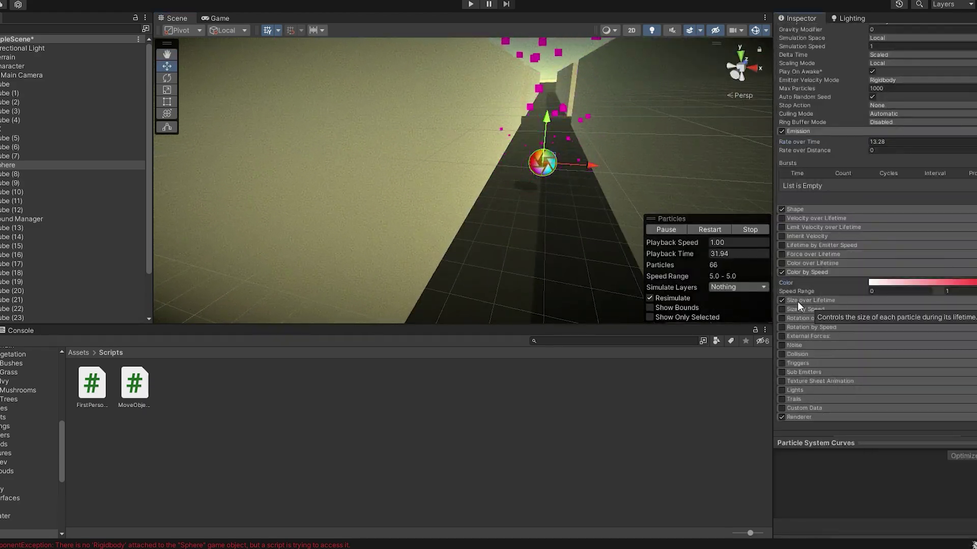
pyautogui.scroll(10, 814, 153)
pyautogui.scroll(5, 682, 181)
pyautogui.scroll(-10, 908, 264)
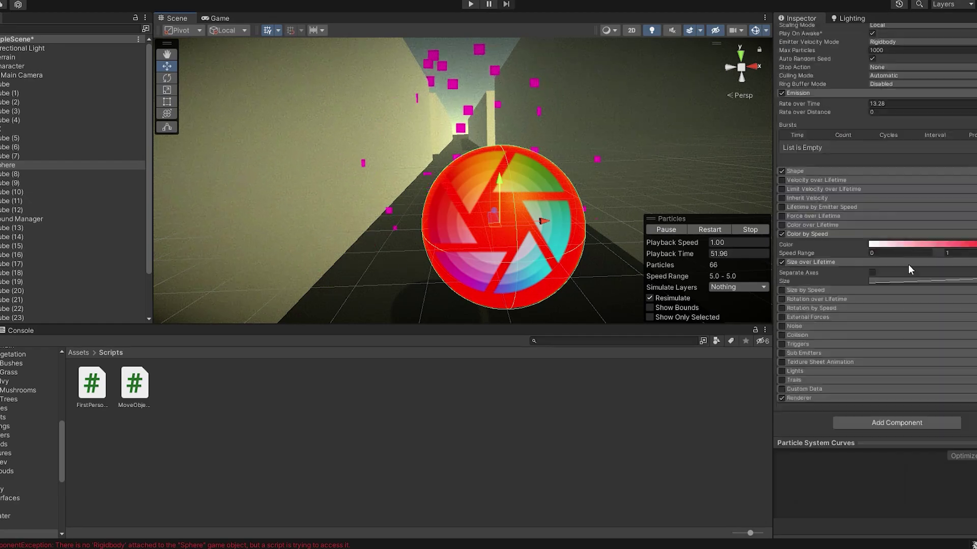
pyautogui.scroll(9, 926, 213)
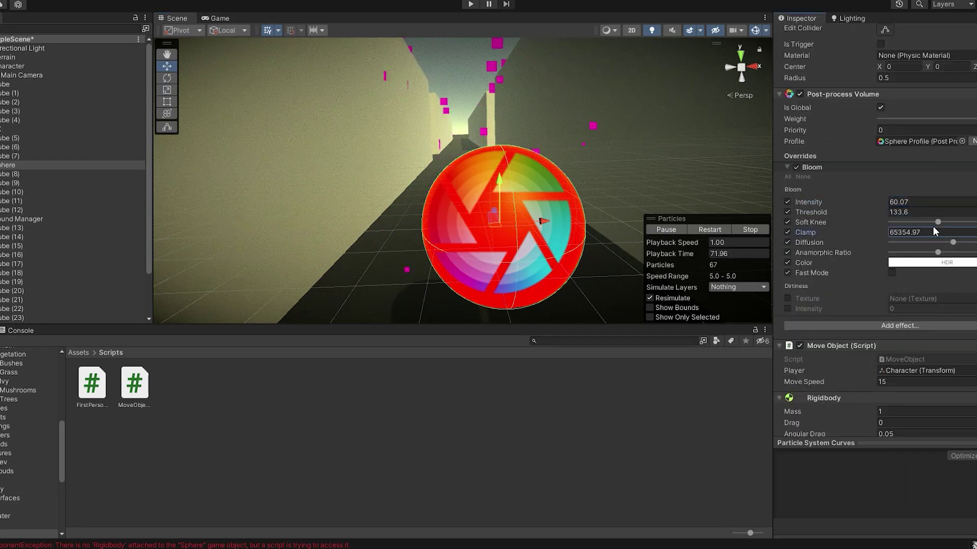
pyautogui.hotkey('ctrl', 'p')
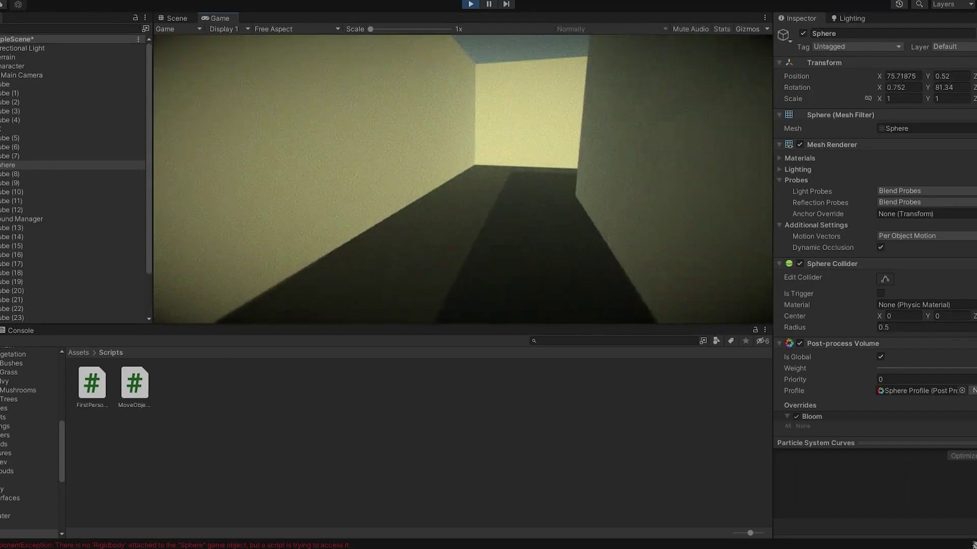
# Stop and restart the maze game, walking the player forward along the corridors.
pyautogui.hotkey('ctrl', 'p')
pyautogui.scroll(-10, 872, 246)
pyautogui.hotkey('ctrl', 'p')
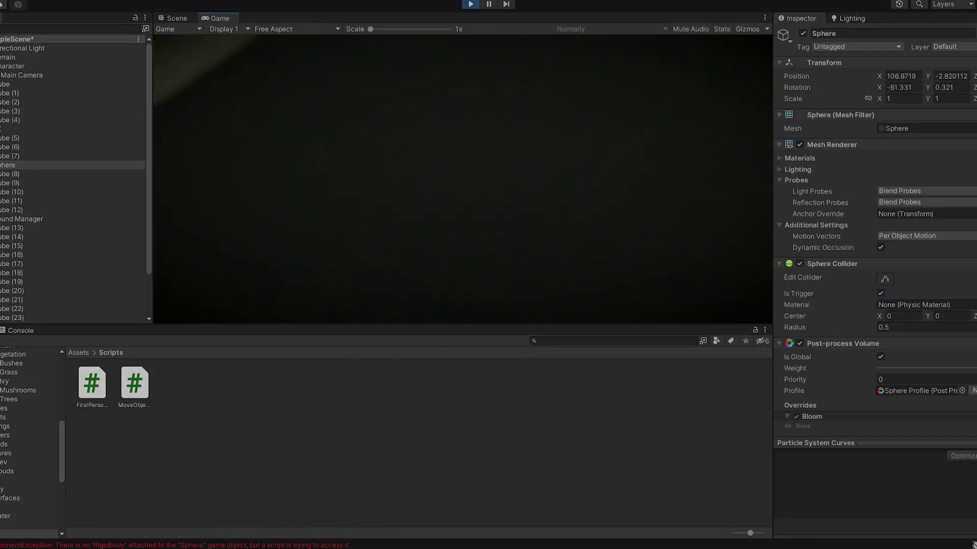
pyautogui.hotkey('ctrl', 'p')
pyautogui.hotkey('ctrl', 'p')
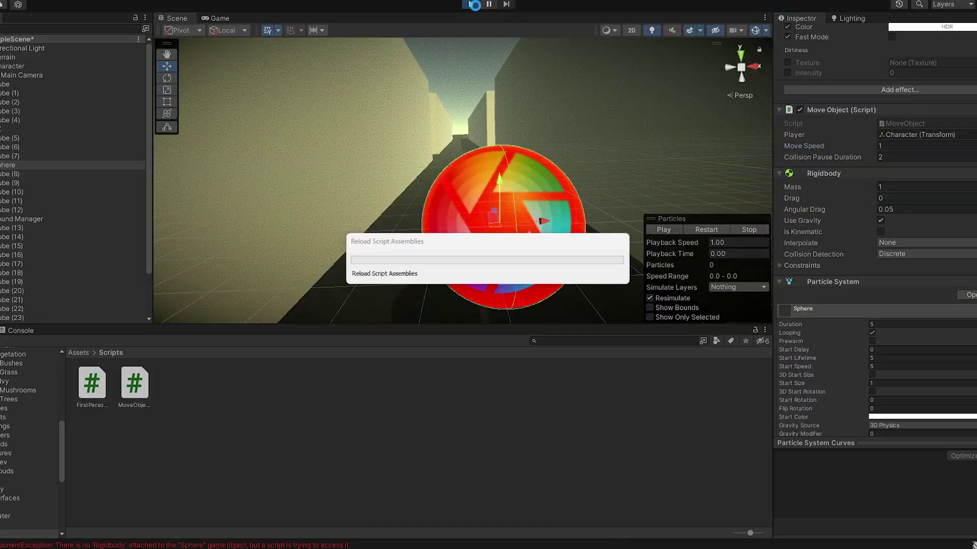
pyautogui.press('w')
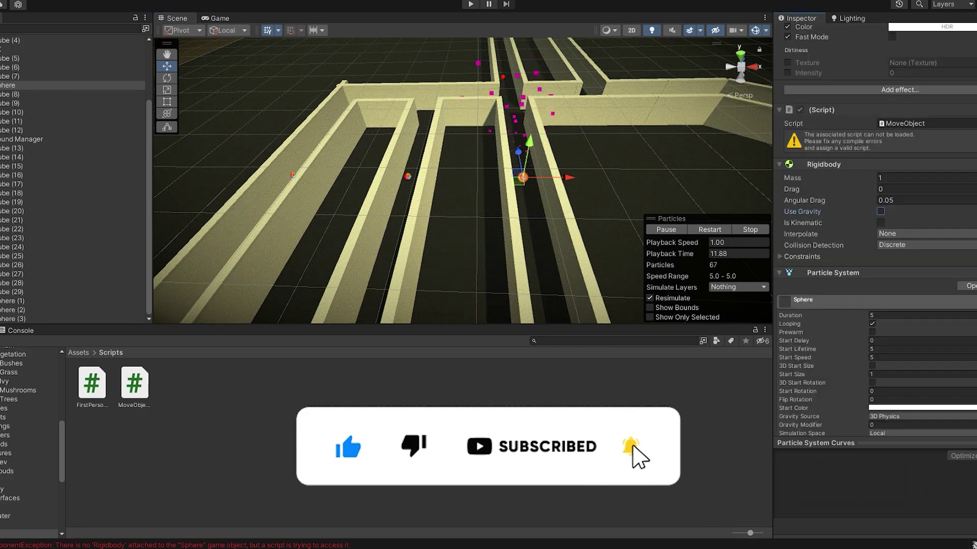
pyautogui.scroll(4, 865, 236)
pyautogui.hotkey('ctrl', 'p')
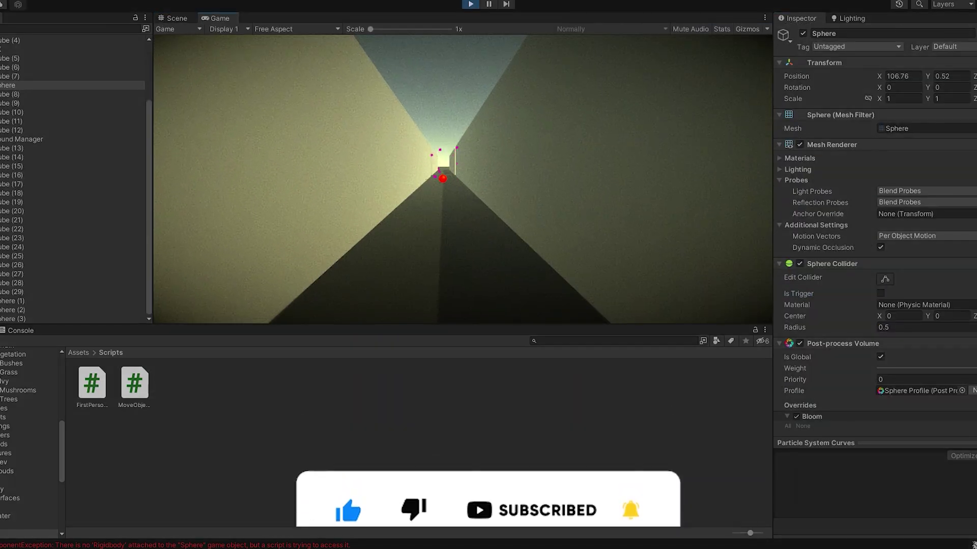
pyautogui.press('w')
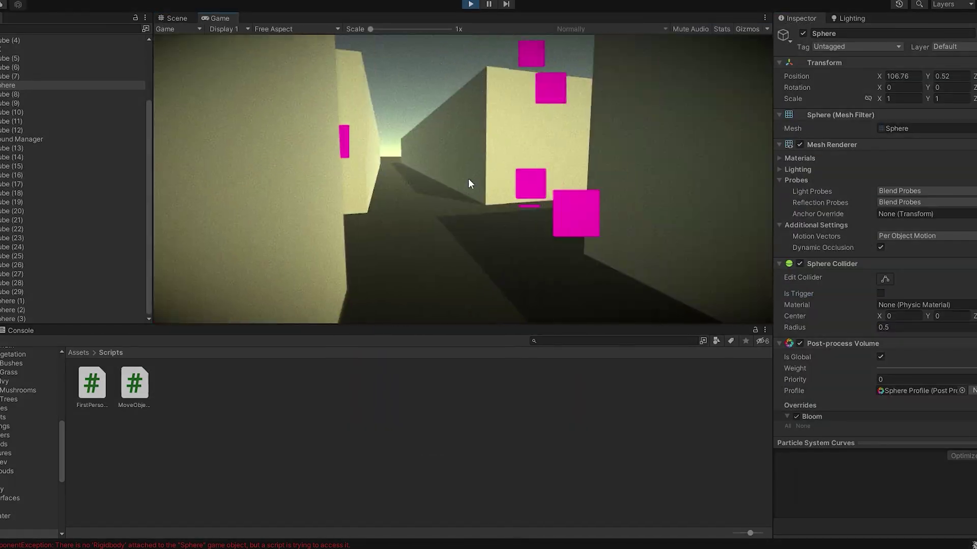